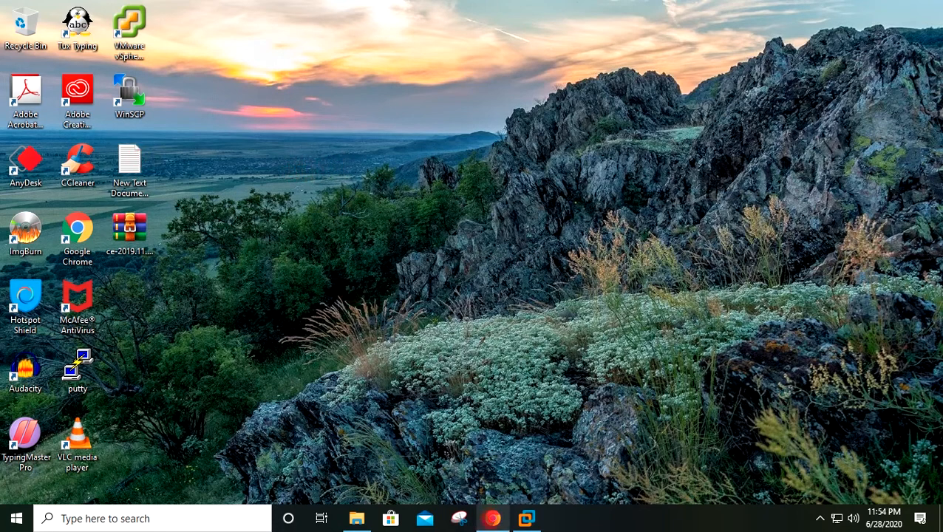
Step: Load nutanix.com/products/community-edition in a new Chrome tab, scroll to the registration form, then minimize Chrome
click(492, 517)
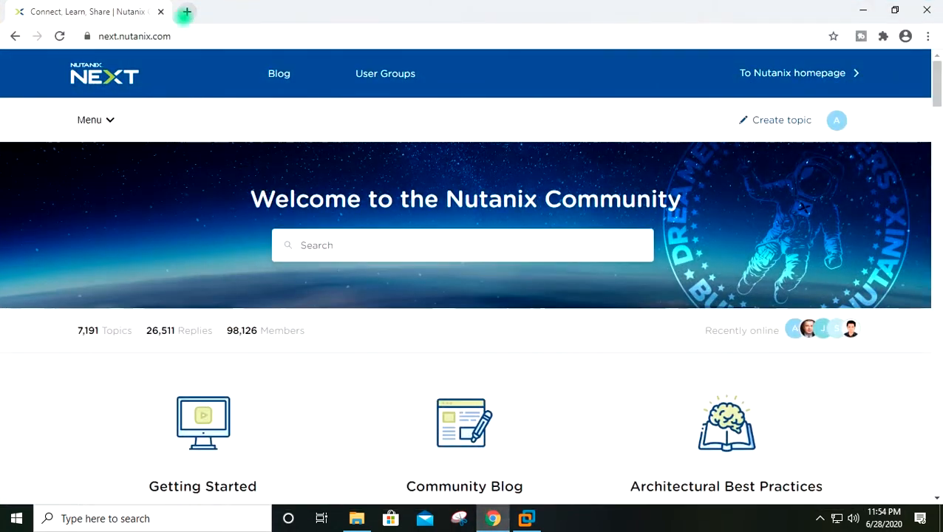
click(187, 12)
text(ht)
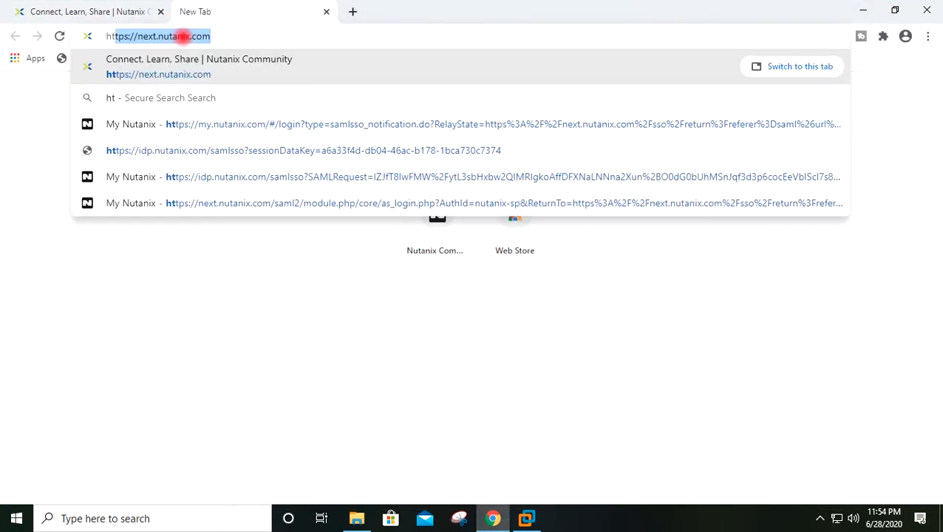
text(tps://)
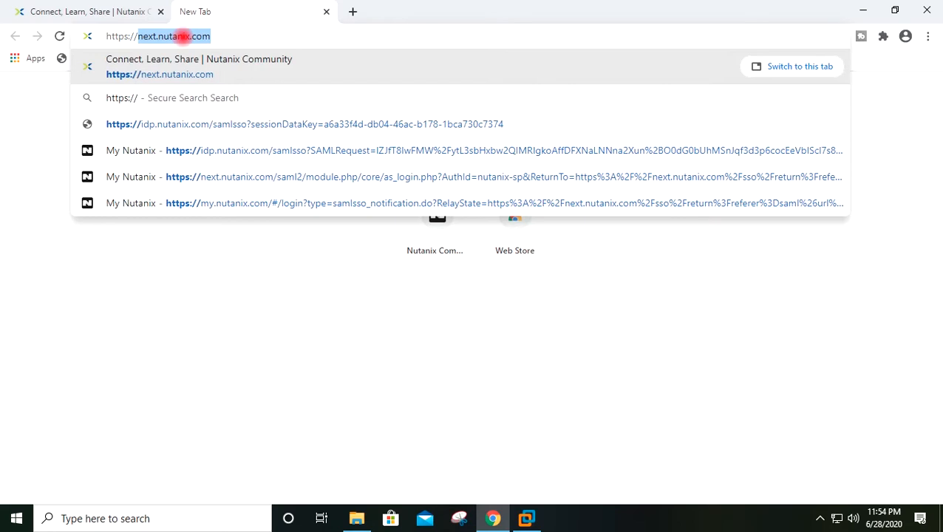
text(nutanix)
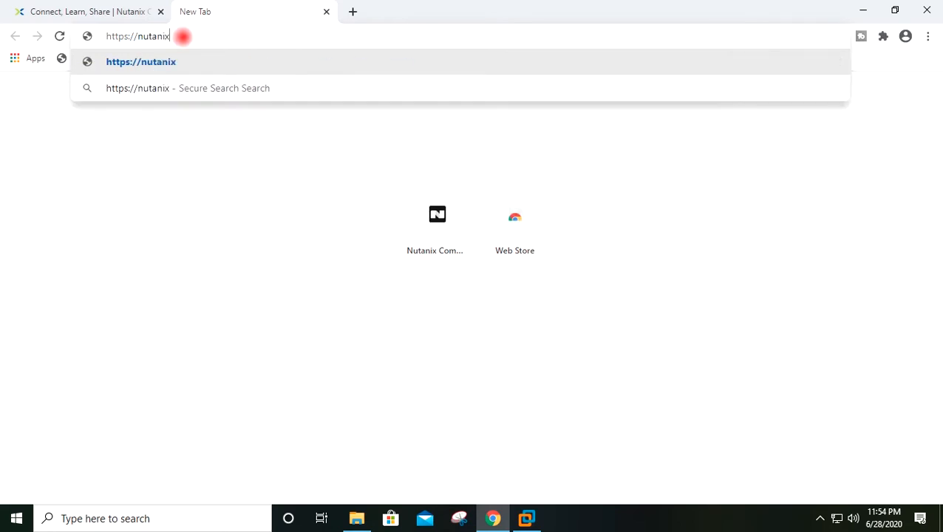
text(.com/products/community-edition)
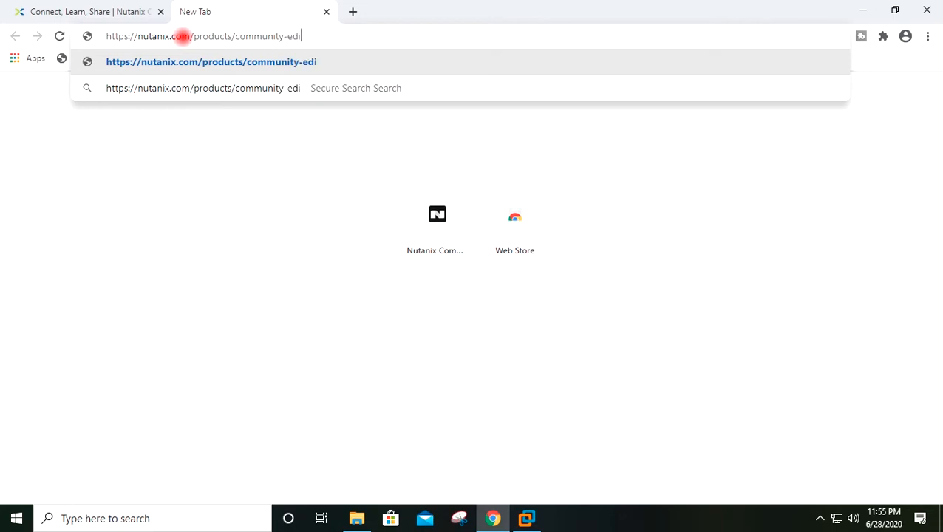
key(Return)
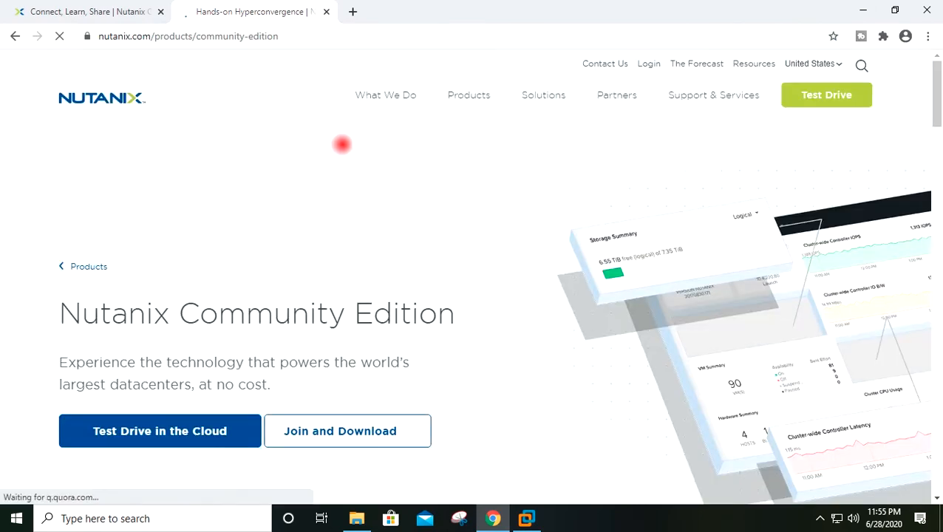
scroll(341, 144, down, 1)
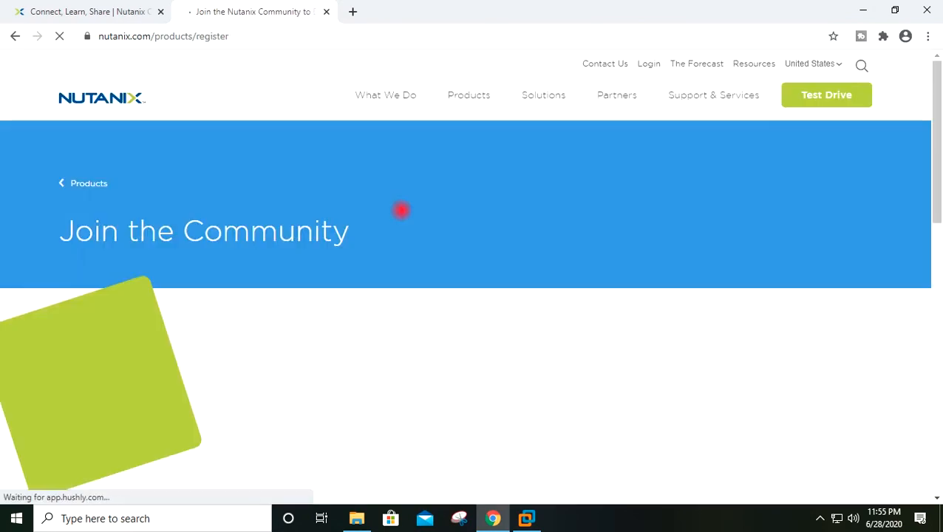
scroll(399, 210, down, 2)
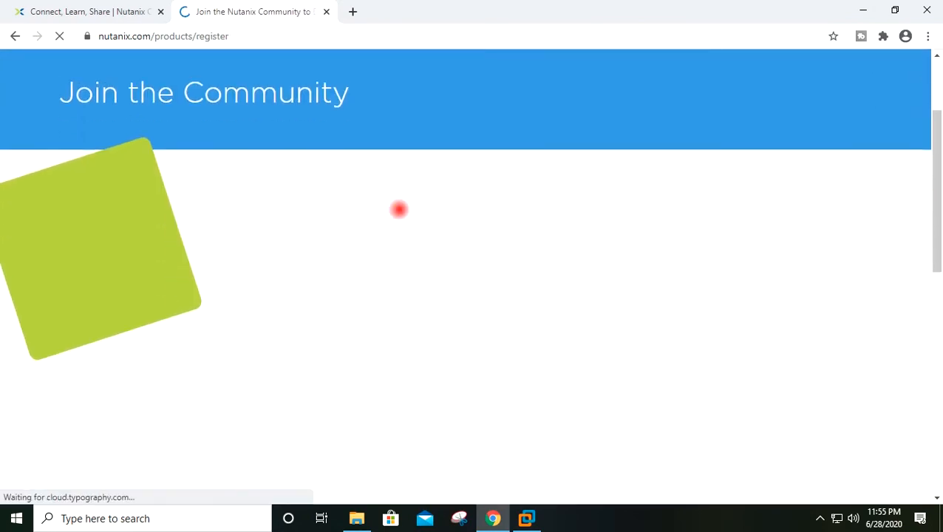
scroll(397, 207, down, 4)
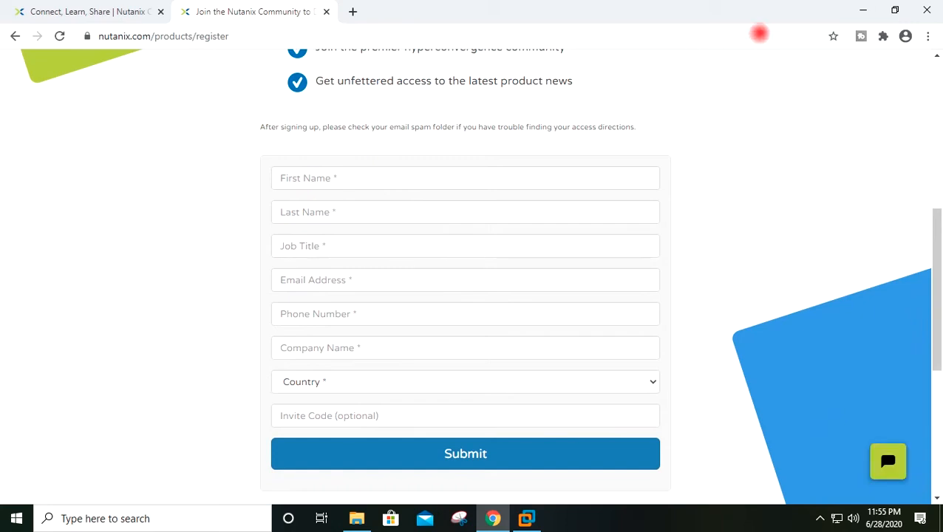
click(859, 10)
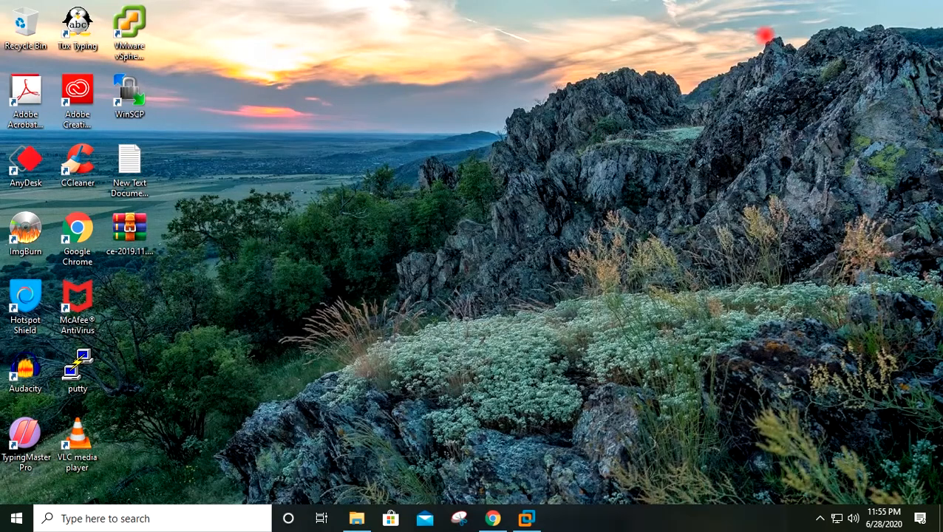
Step: Copy the first link from the saved Notepad file and open it in a new Chrome tab
double_click(130, 160)
drag(658, 53, 87, 40)
key(ctrl+c)
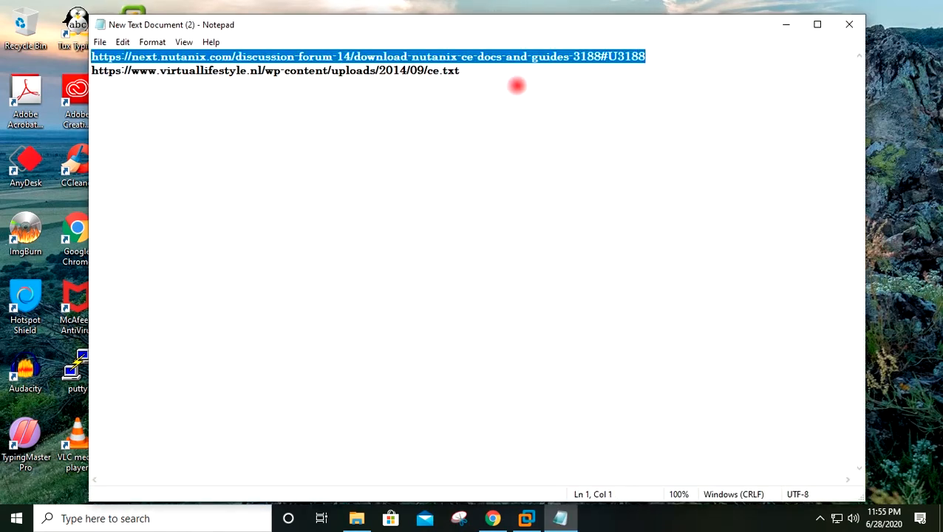
click(785, 26)
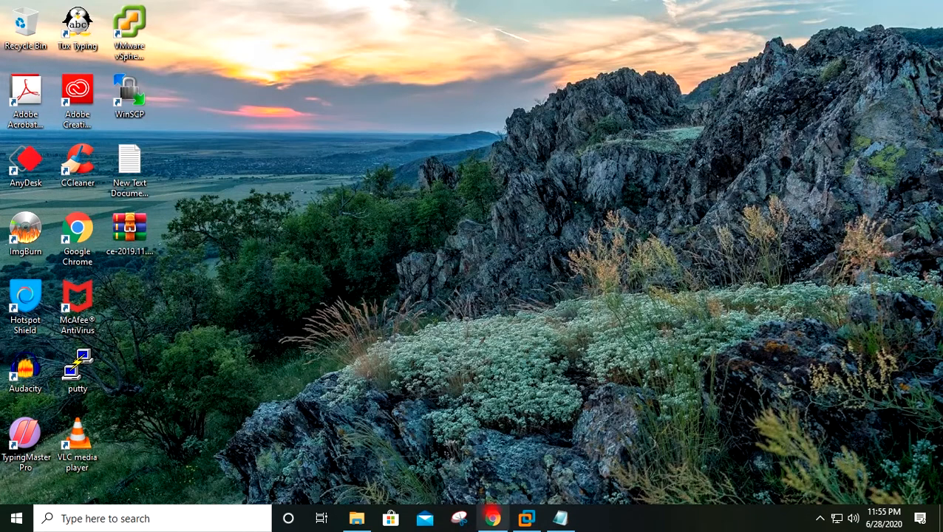
click(491, 509)
click(349, 11)
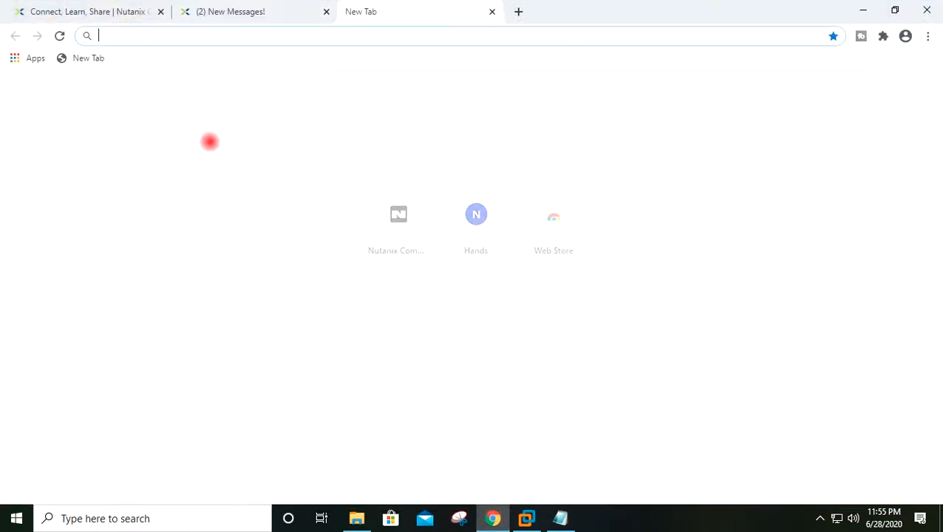
key(ctrl+v)
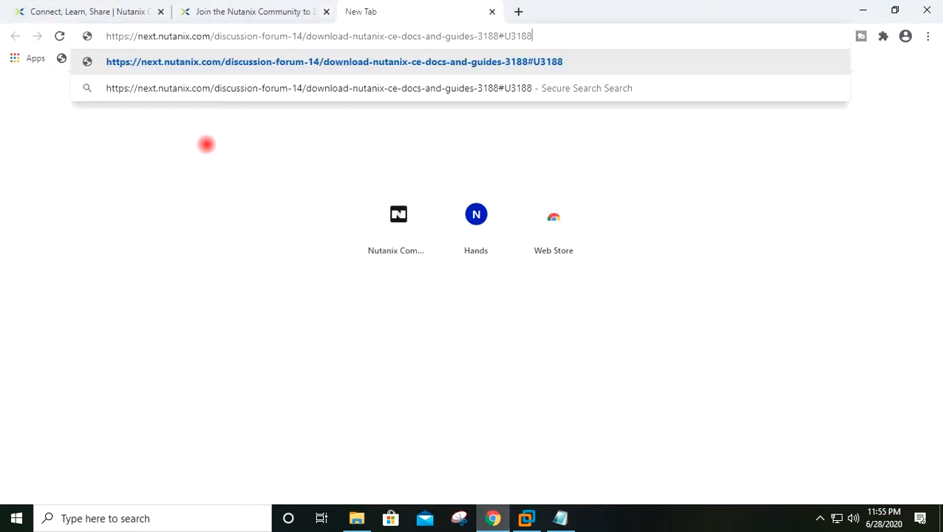
key(Return)
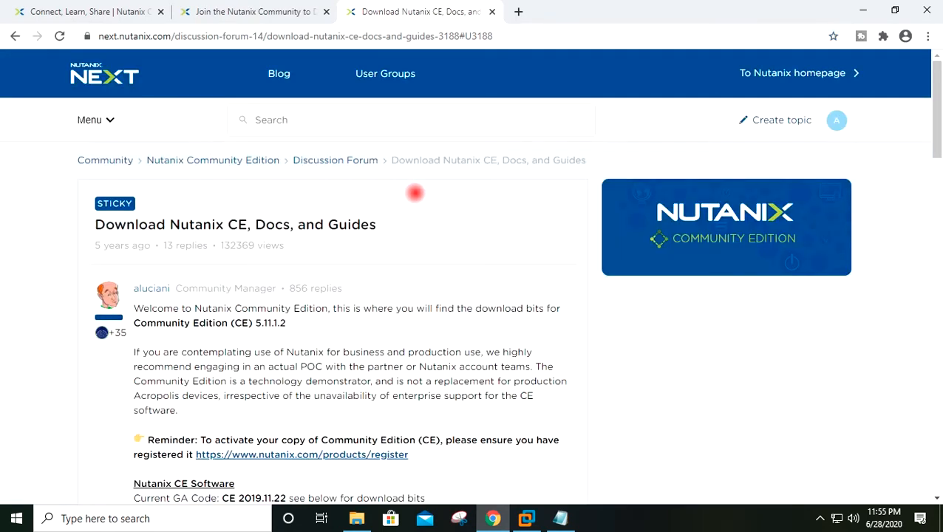
Step: Scroll the forum post down to the ce-2019.11.22-stable.img.gz download and its MD5 checksum
scroll(414, 193, down, 2)
scroll(415, 193, down, 5)
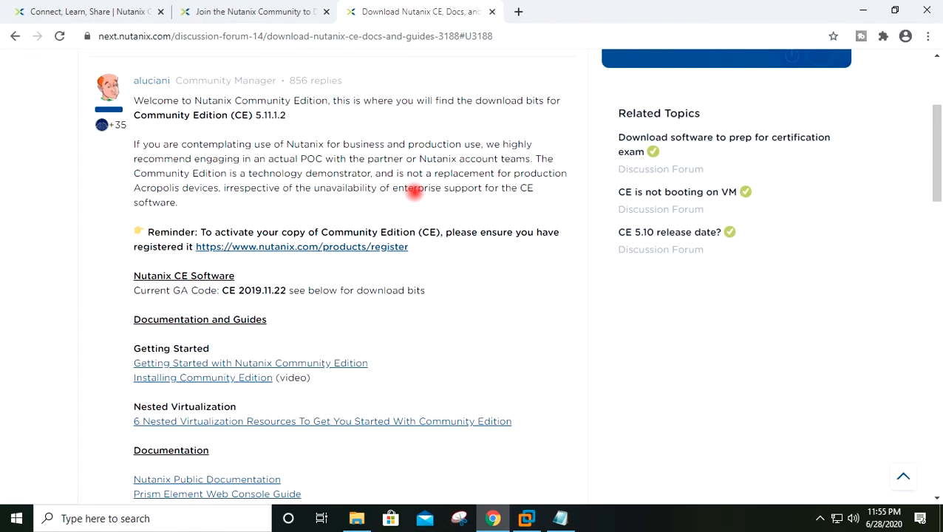
scroll(414, 193, down, 3)
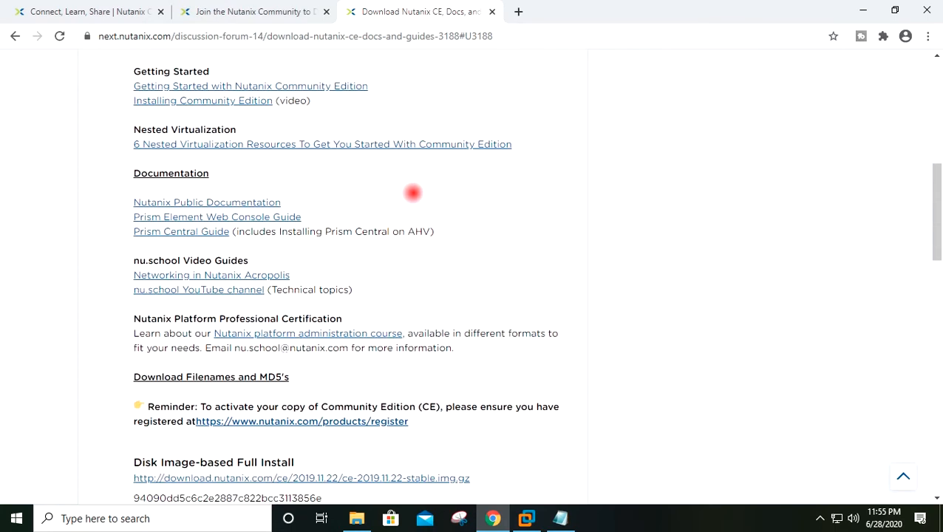
scroll(411, 196, down, 1)
scroll(410, 198, down, 1)
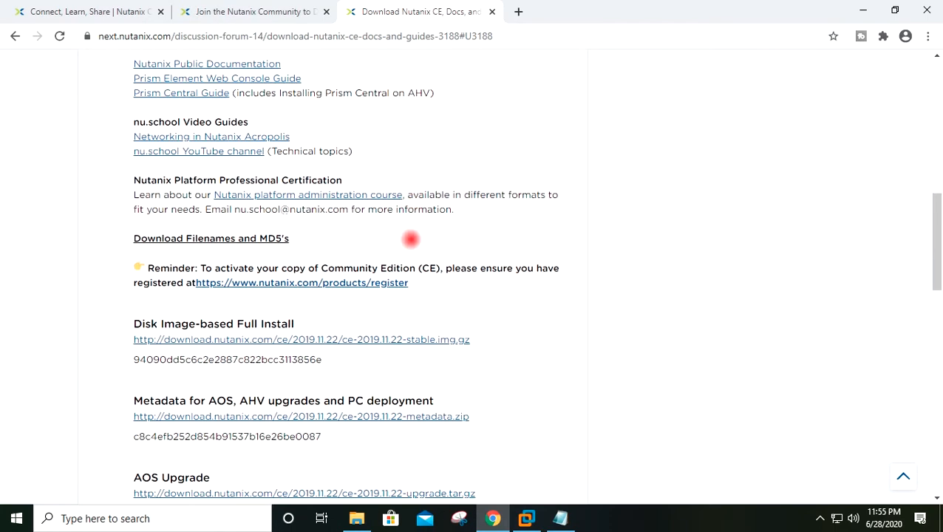
scroll(463, 223, down, 1)
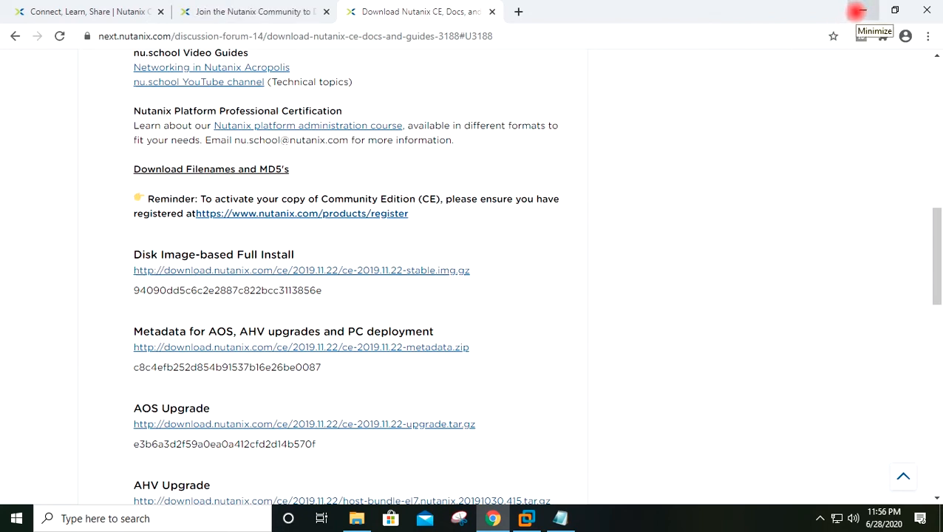
Step: Move the ce-2019.11.22-stable.img file near the top of the desktop
click(859, 11)
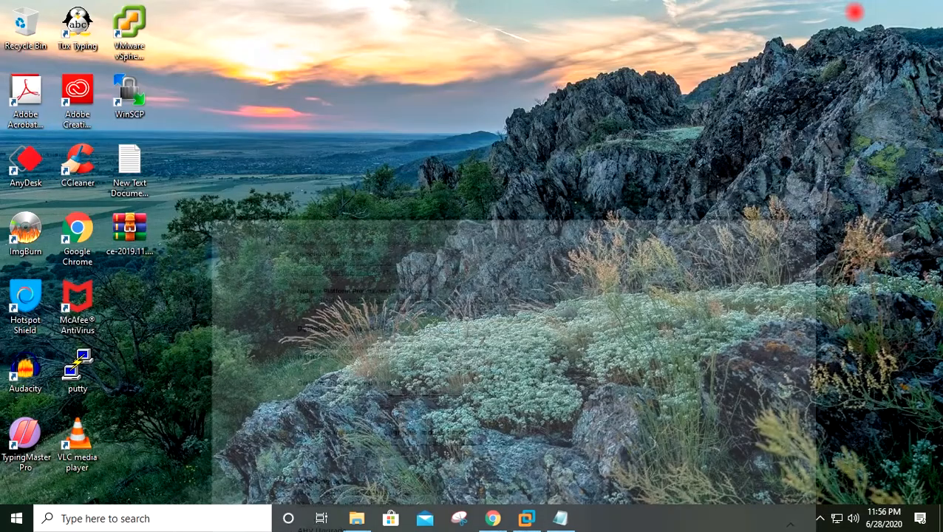
click(129, 229)
drag(129, 233, 286, 27)
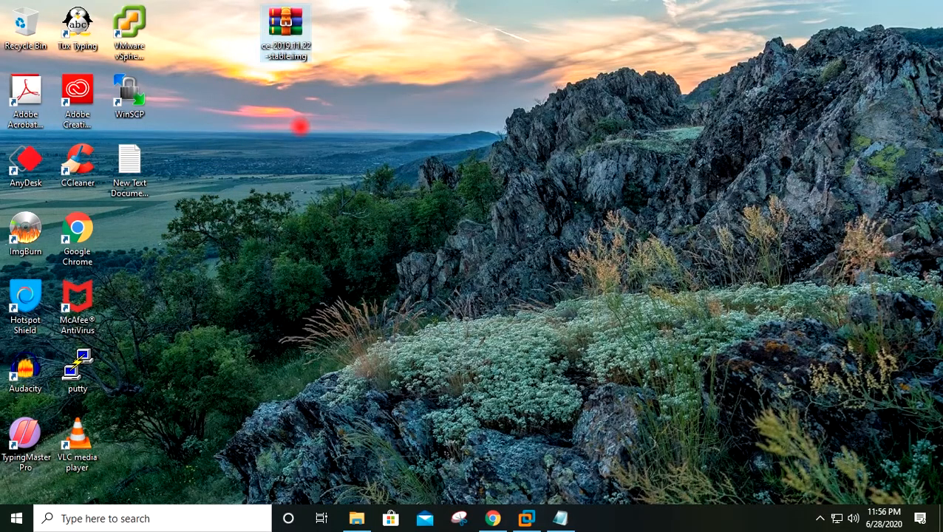
click(326, 95)
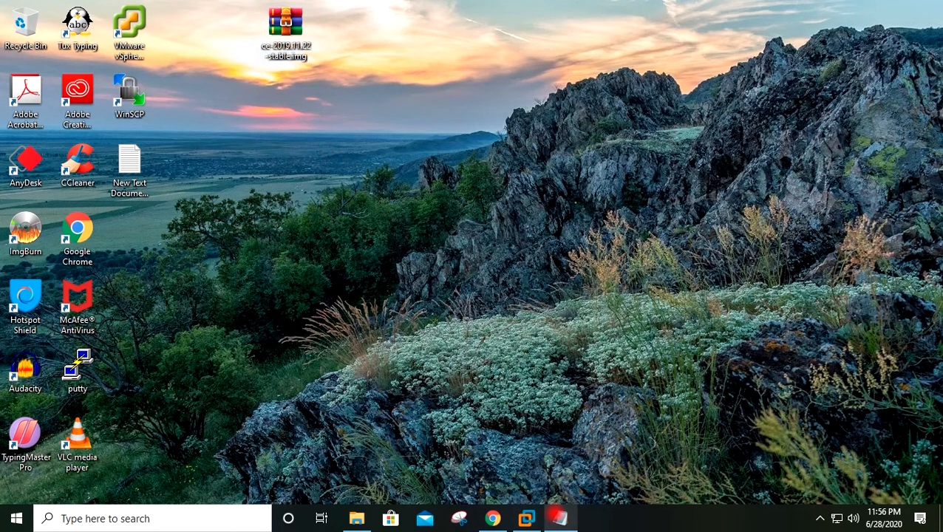
Step: Copy the ce.txt link from the Notepad file and load it in a new Chrome tab
click(559, 517)
click(465, 70)
key(shift+Home)
key(ctrl+c)
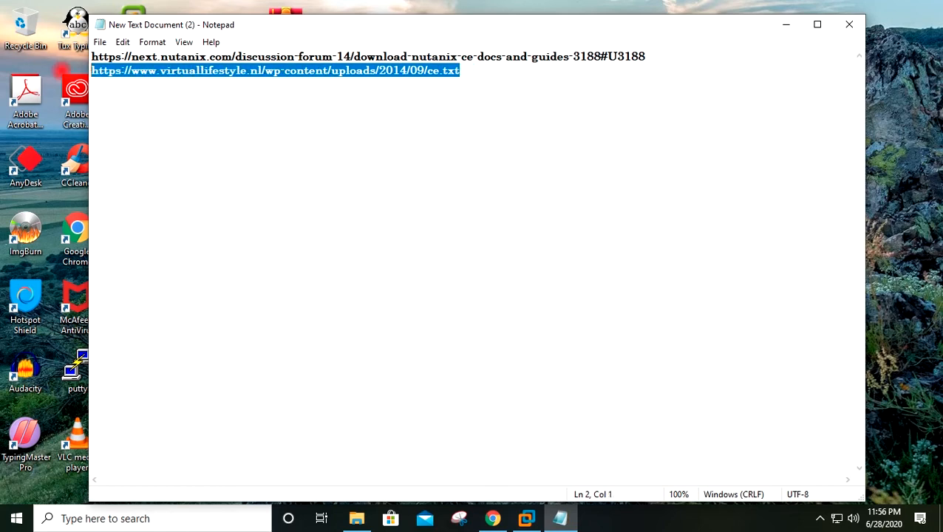
click(785, 25)
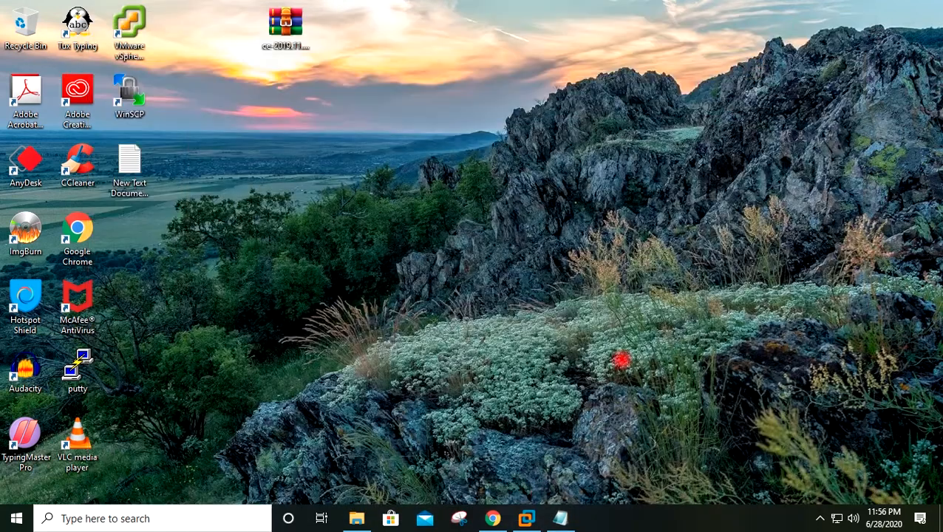
click(492, 517)
click(517, 12)
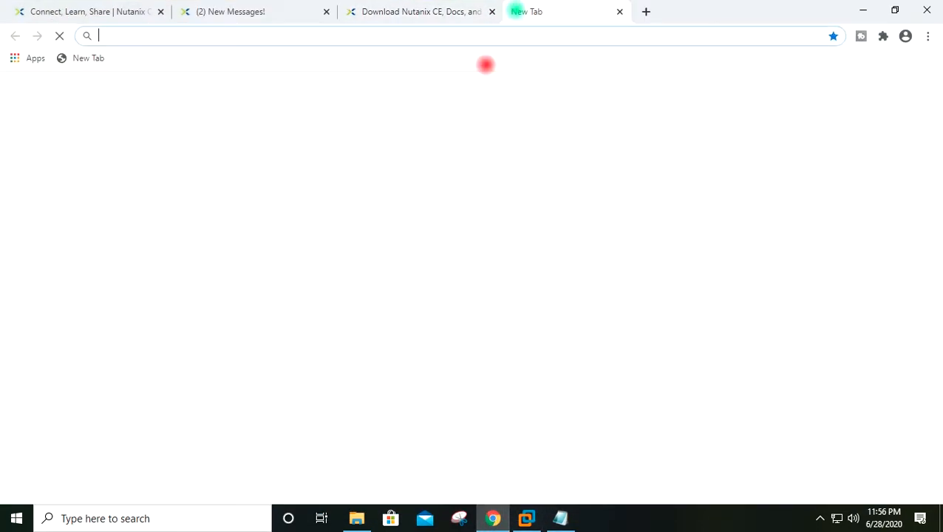
key(ctrl+v)
key(Return)
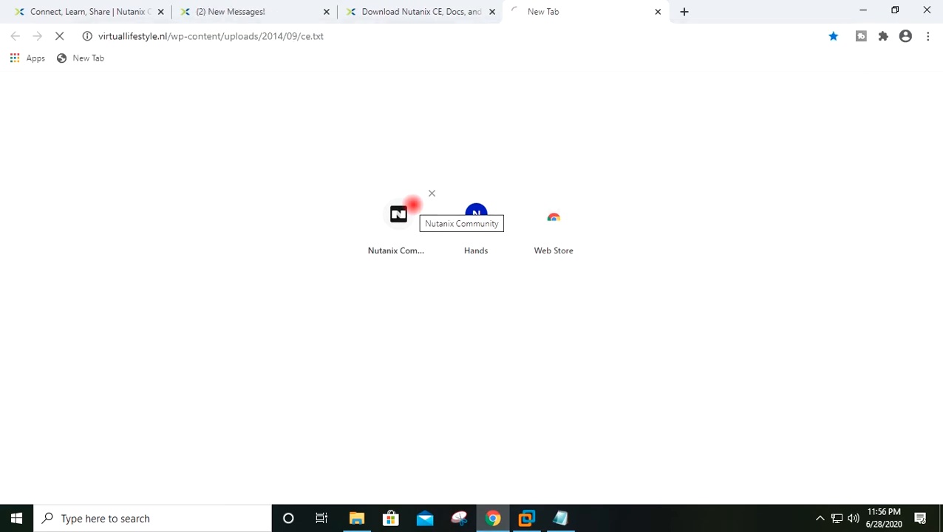
Step: Save the ce.txt page to the Desktop, then close the downloads bar and the ce.txt tab
right_click(194, 149)
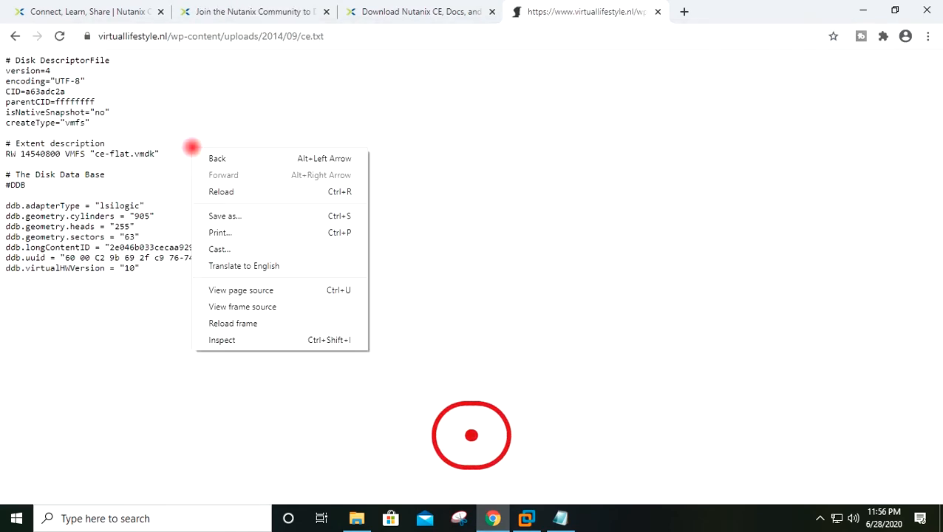
click(225, 216)
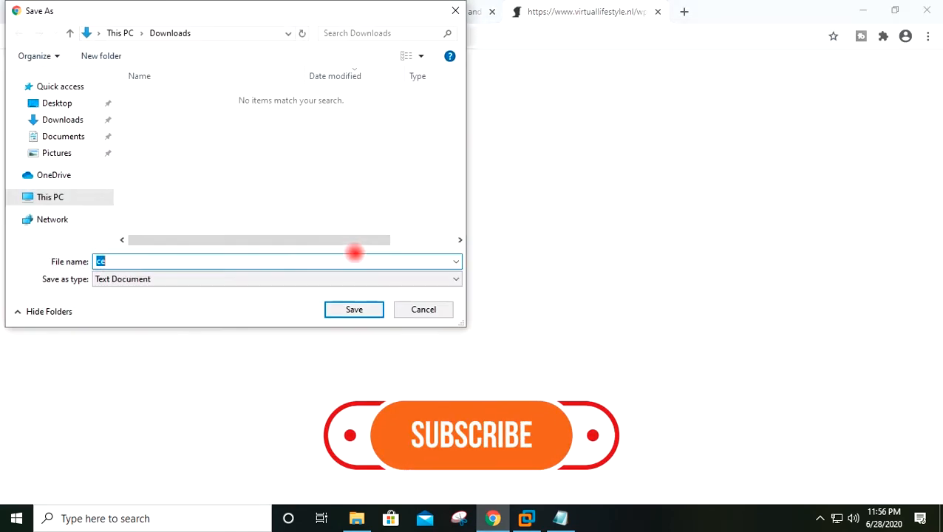
drag(227, 10, 357, 62)
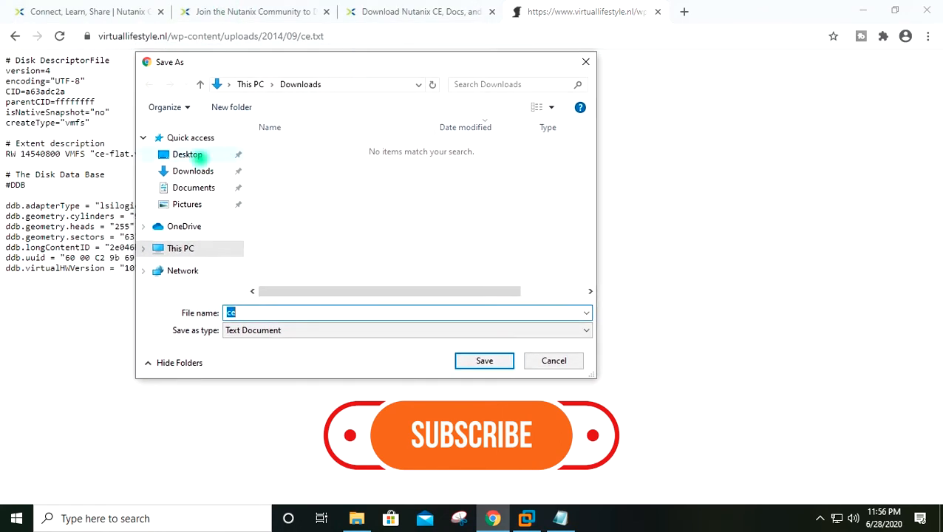
click(177, 153)
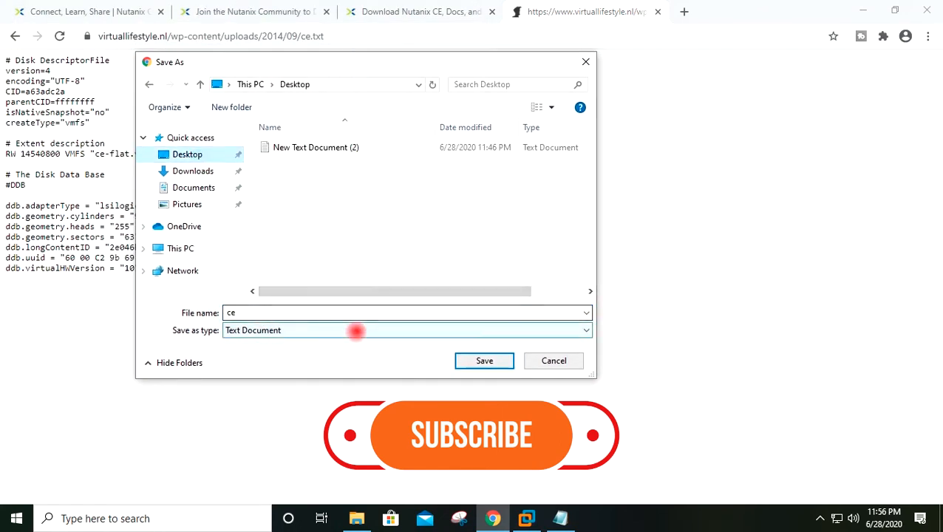
click(478, 361)
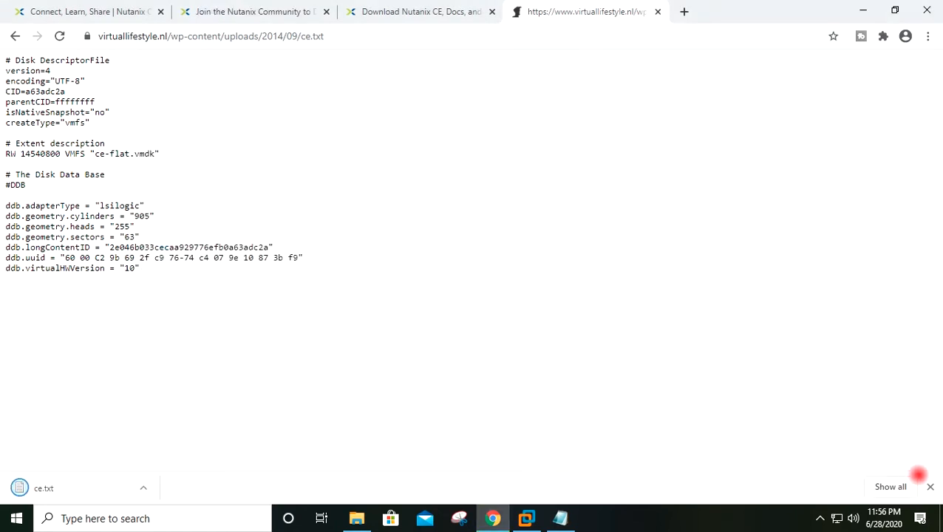
click(929, 486)
click(656, 12)
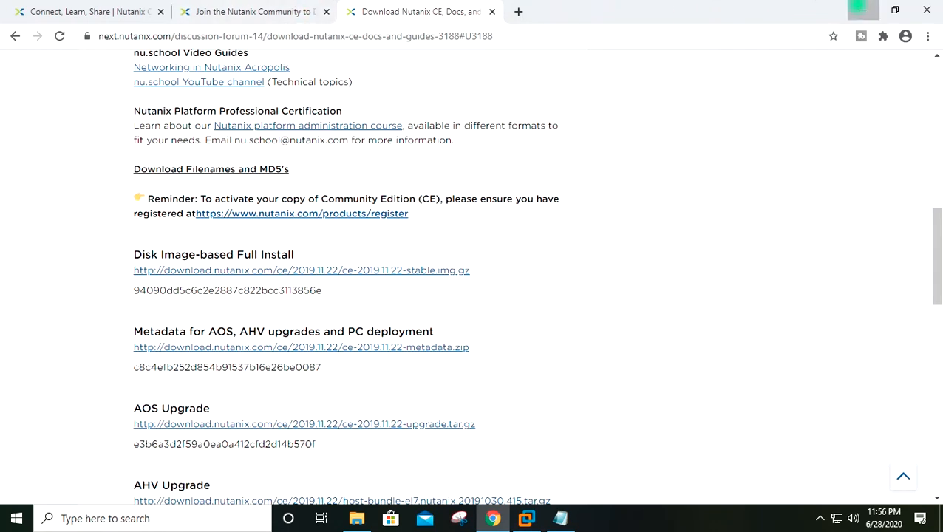
Step: Extract the ce-2019.11.22-stable.img .gz archive onto the desktop with Extract Here
click(862, 10)
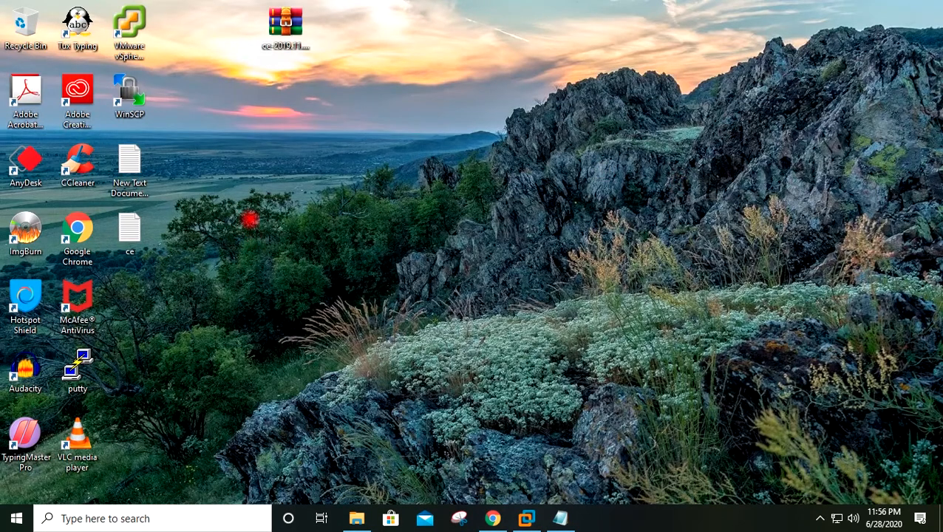
click(278, 20)
drag(278, 21, 281, 88)
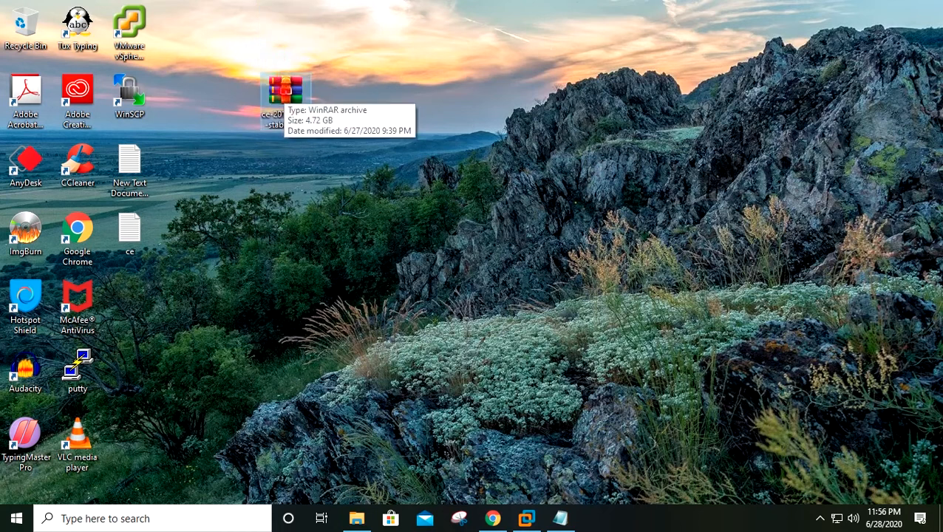
right_click(281, 92)
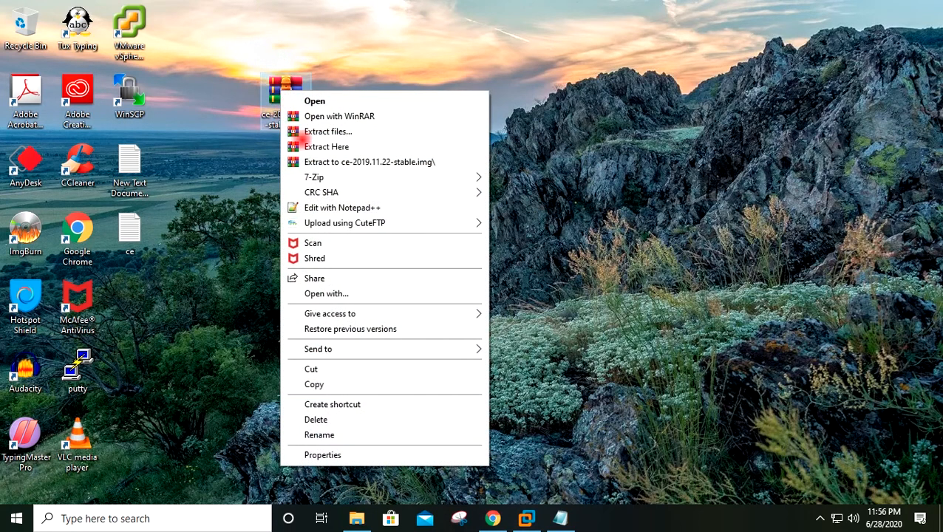
click(301, 146)
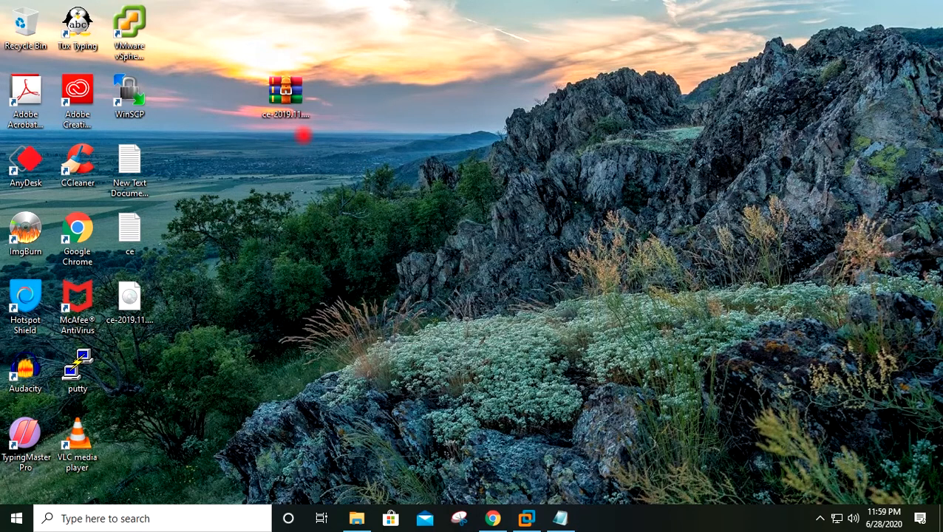
click(297, 243)
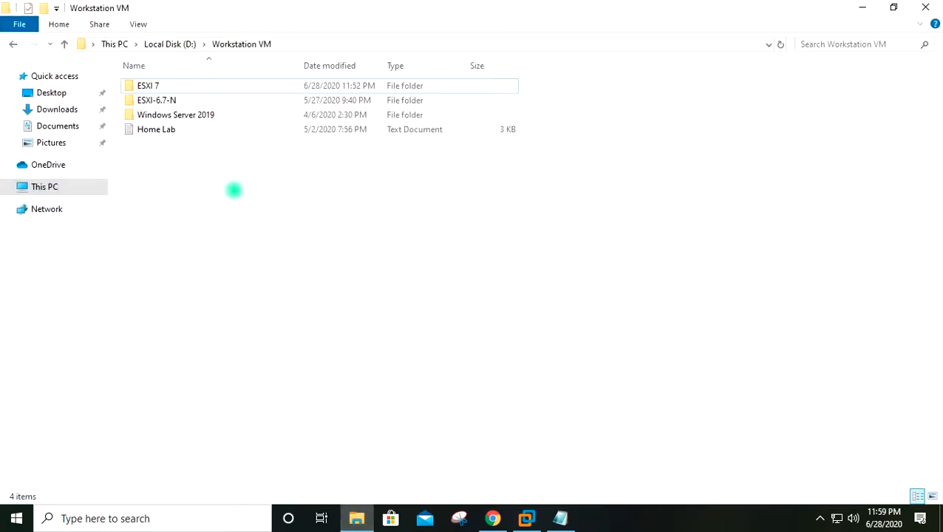
Step: Create a folder named NTNXVM01 in D:\Workstation VM and open it
right_click(227, 223)
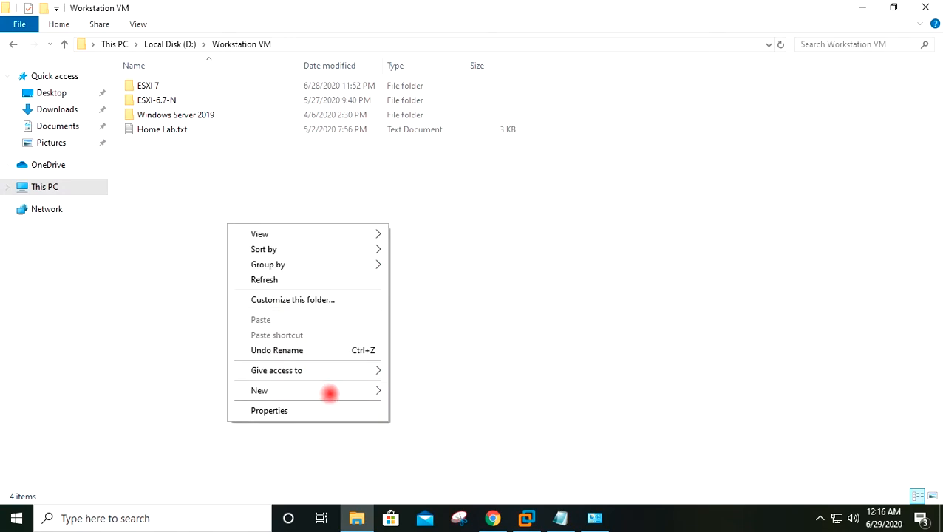
mouse_move(330, 390)
click(440, 218)
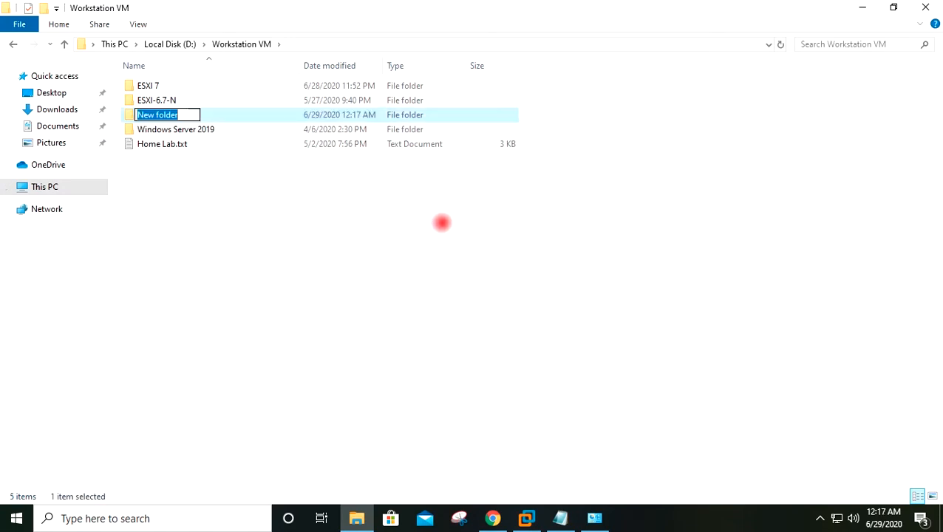
text(NTNXVM01)
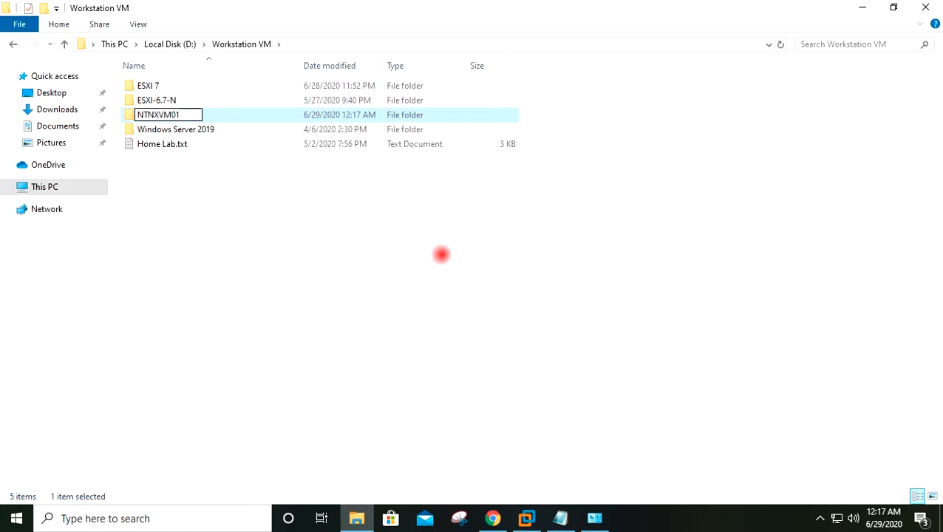
key(Return)
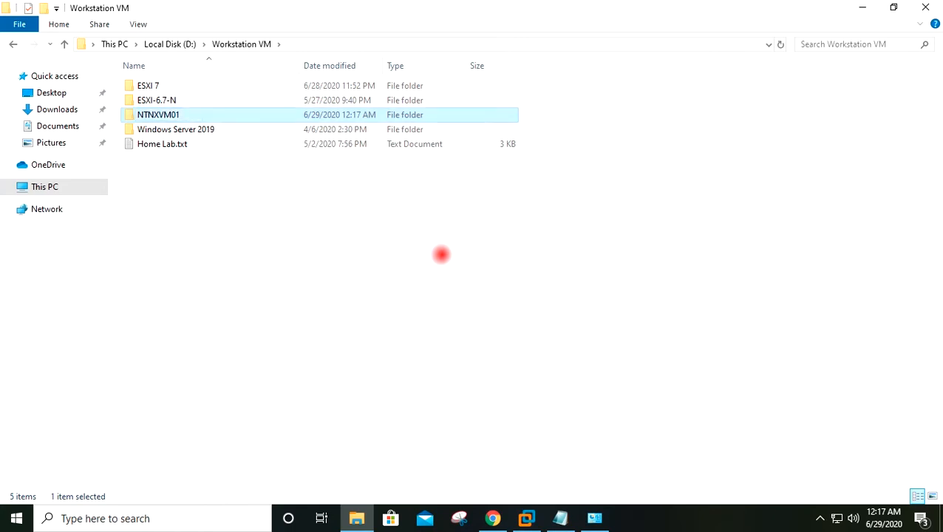
double_click(196, 115)
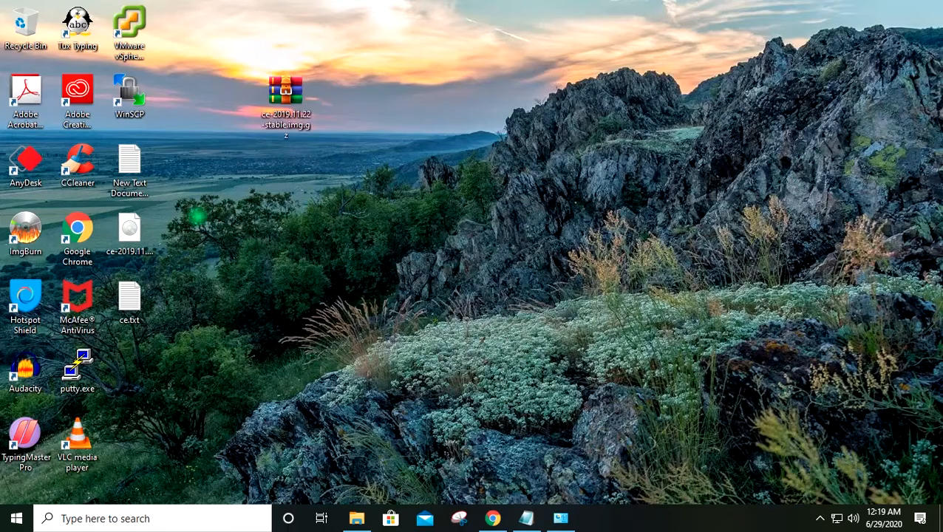
Step: Cut ce.txt and ce-2019.11.22-stable.img from the desktop and paste them into NTNXVM01
drag(194, 210, 132, 283)
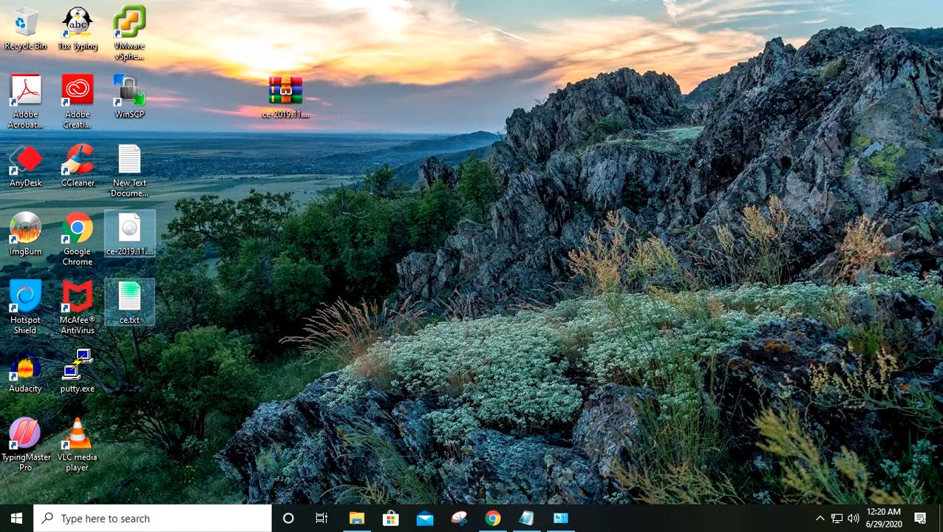
key(ctrl+x)
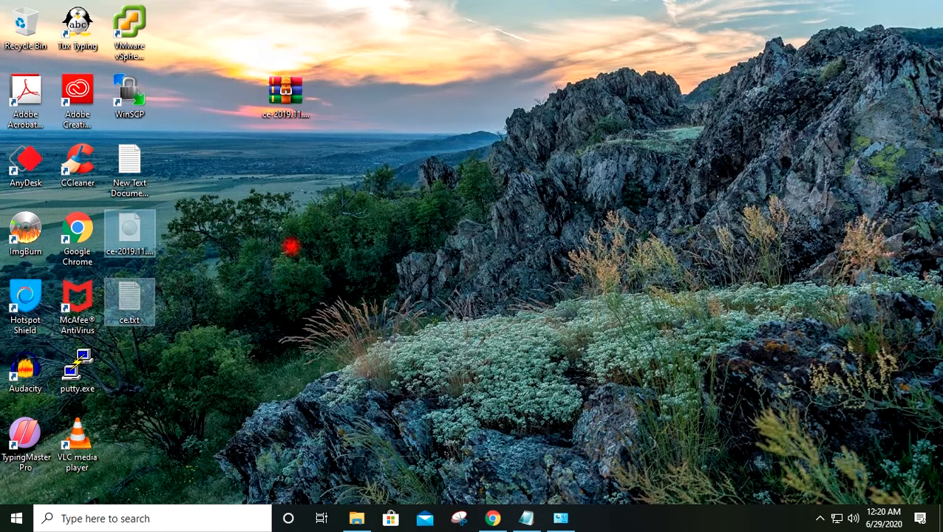
click(356, 518)
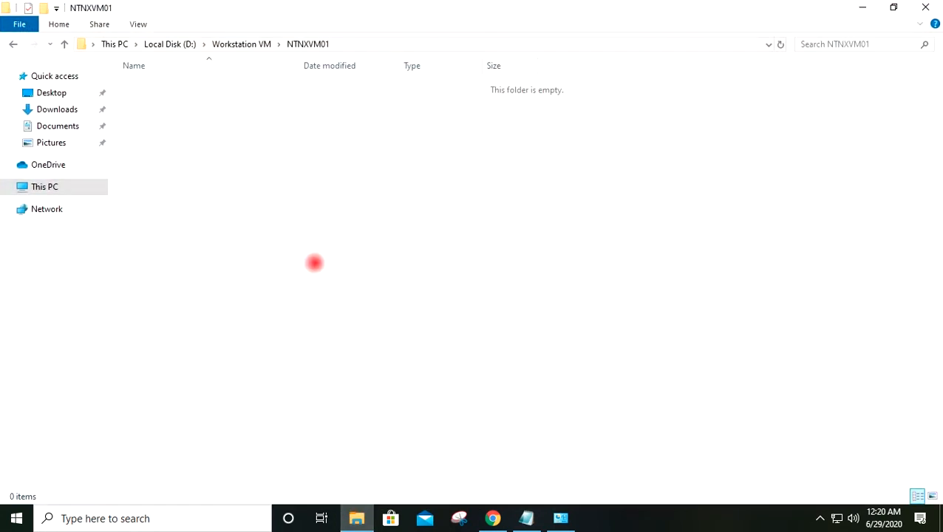
key(ctrl+v)
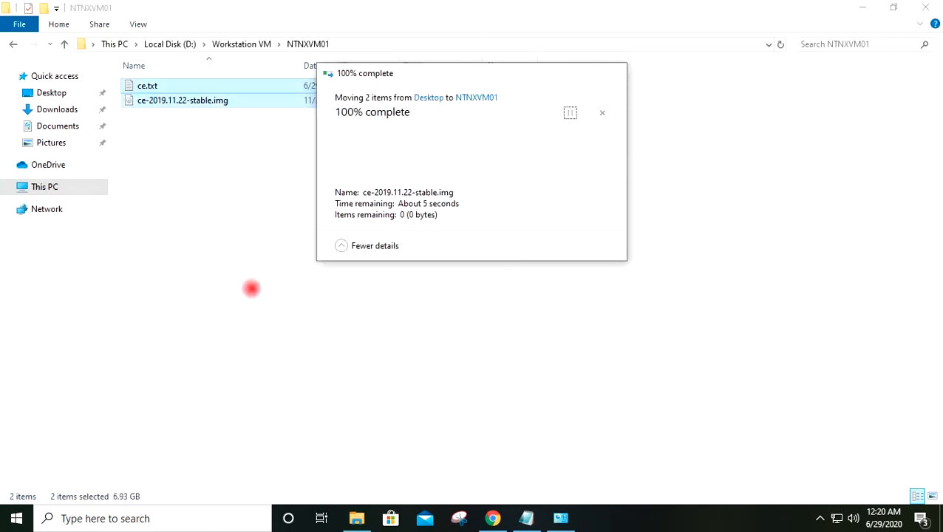
click(755, 172)
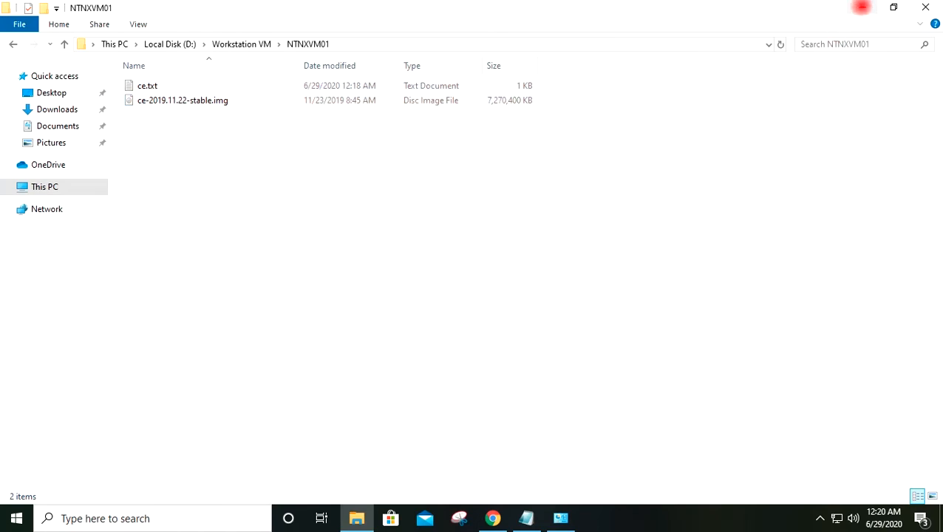
click(862, 7)
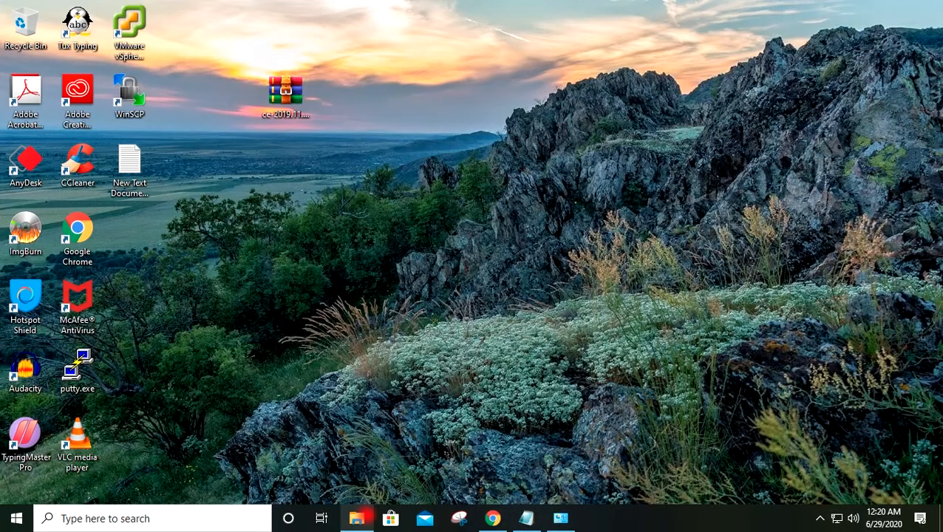
Step: Rename ce.txt to ce.vmdk and the disk image to ce-flat.vmdk, accepting the extension change
click(356, 519)
click(151, 85)
click(152, 86)
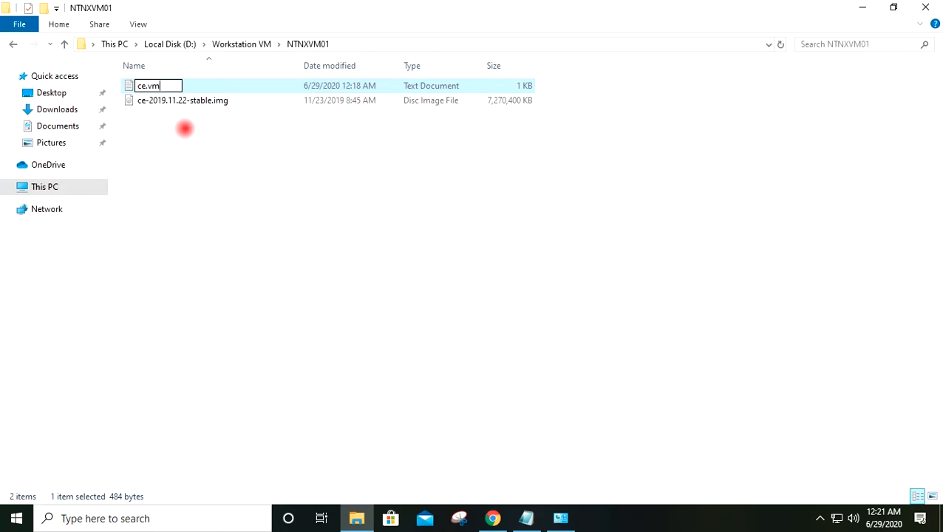
key(Return)
key(Return)
click(177, 105)
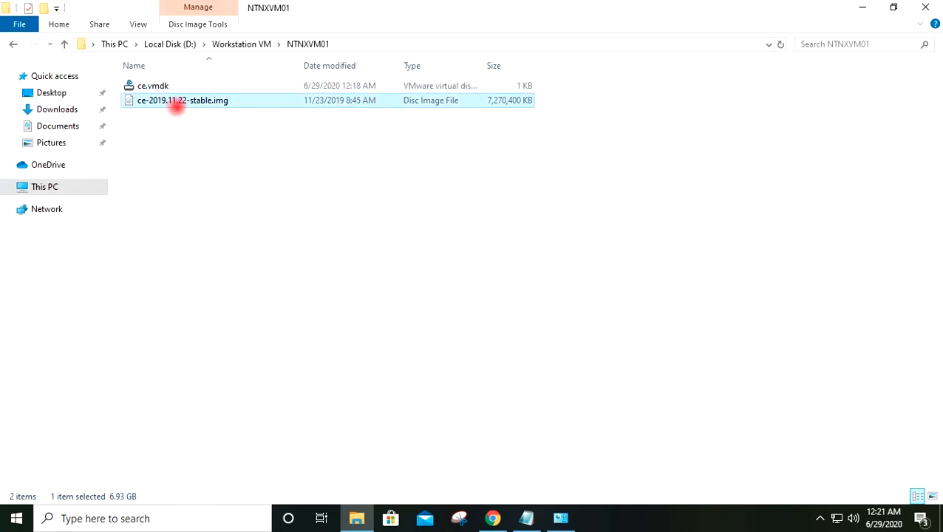
click(177, 105)
click(231, 103)
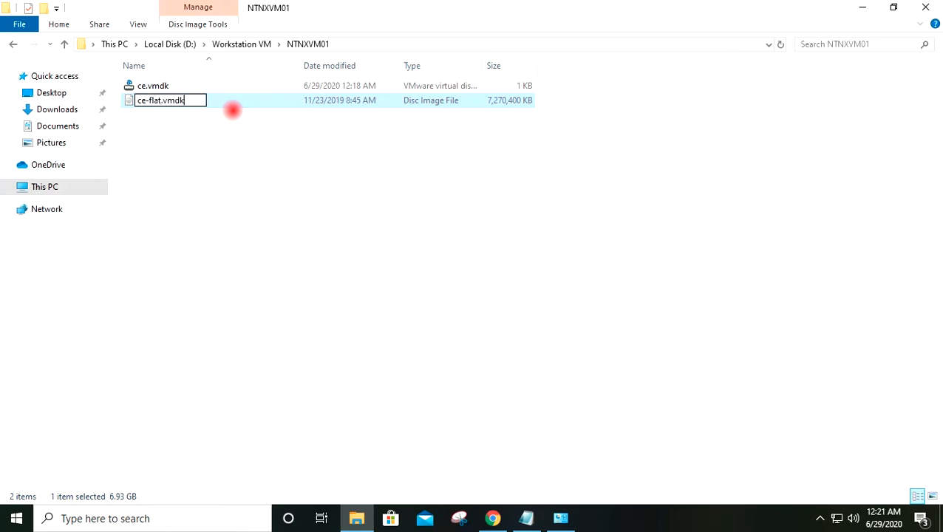
key(Return)
key(Return)
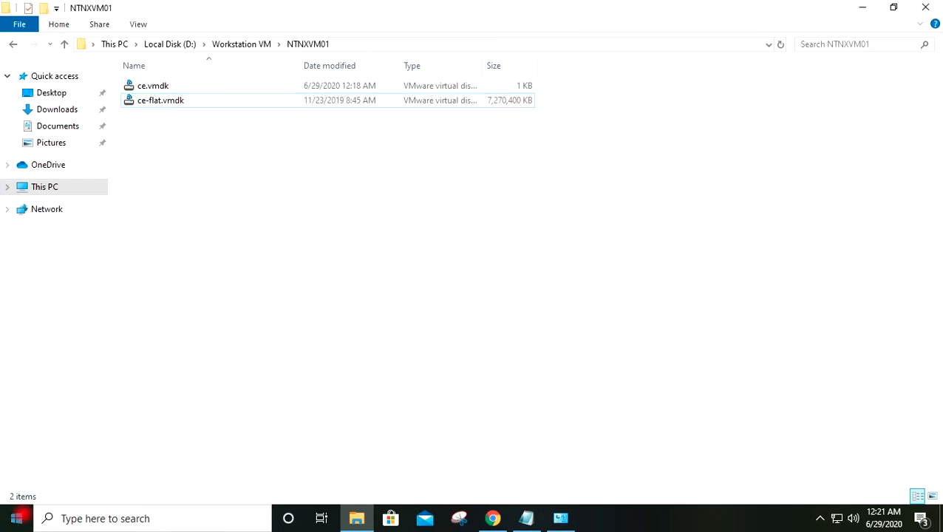
Step: Launch VMware Workstation Pro from a Start menu search for 'vm'
click(18, 517)
text(vm)
click(424, 151)
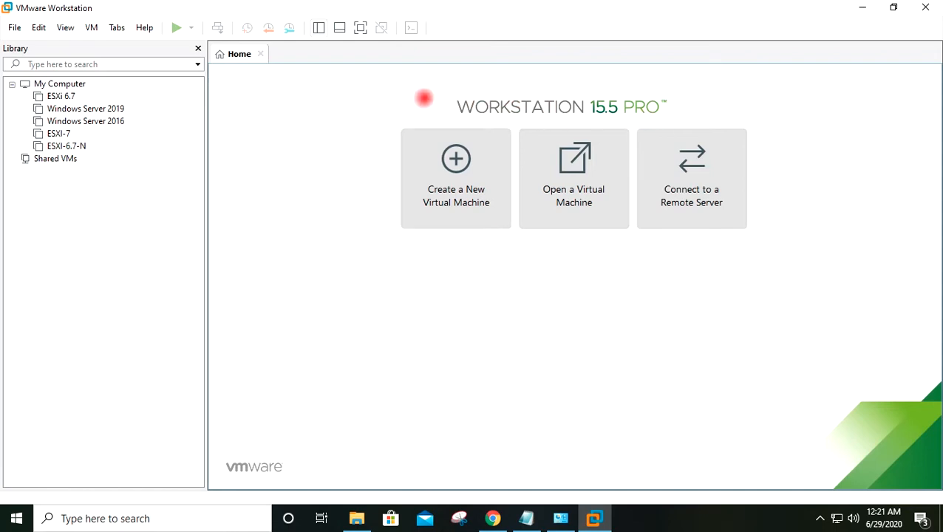
Step: Start a new virtual machine set to install the OS later with Other 64-bit as guest
click(455, 163)
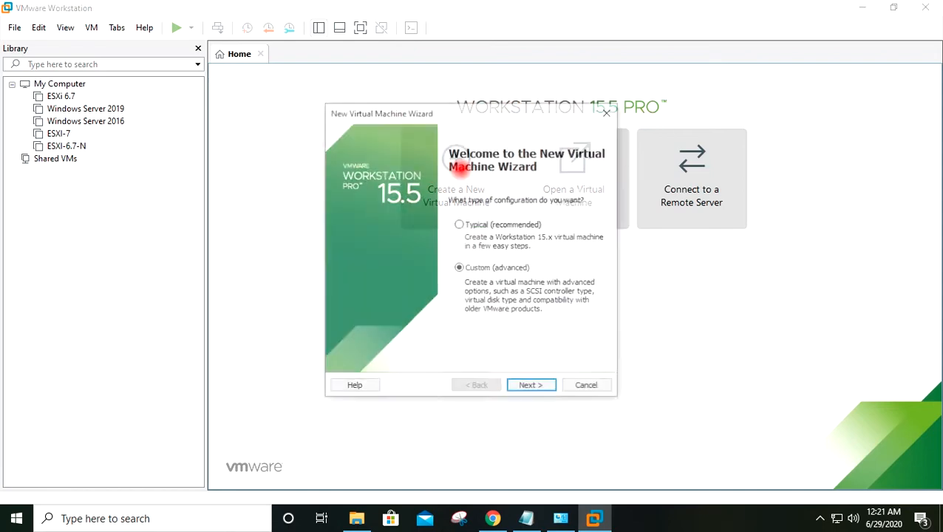
click(529, 383)
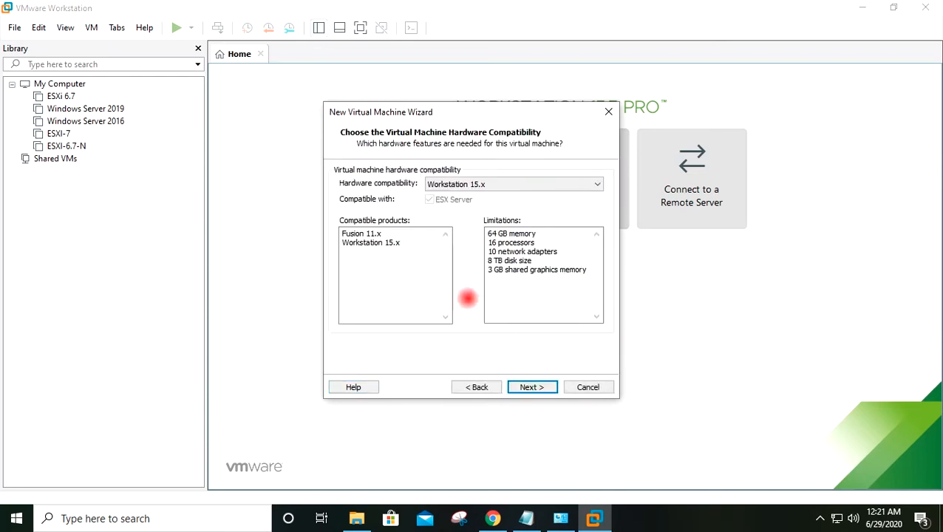
click(527, 387)
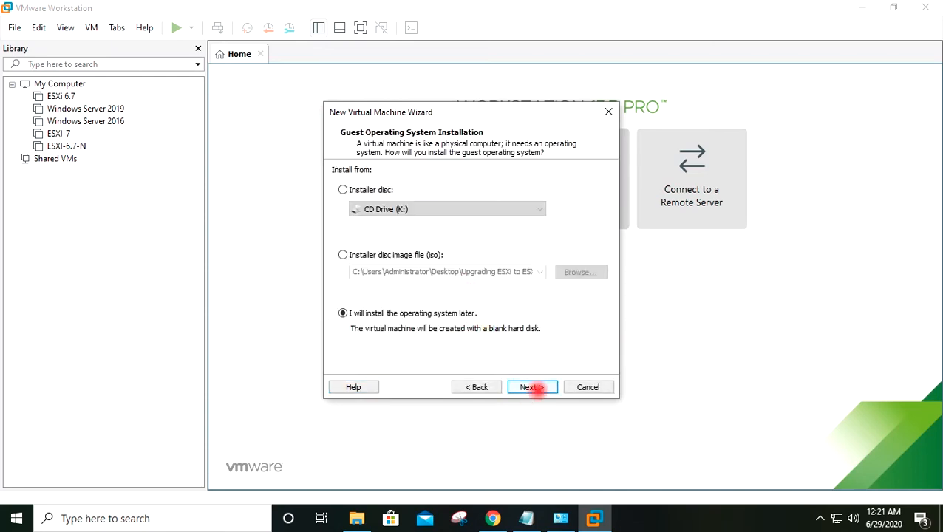
click(532, 387)
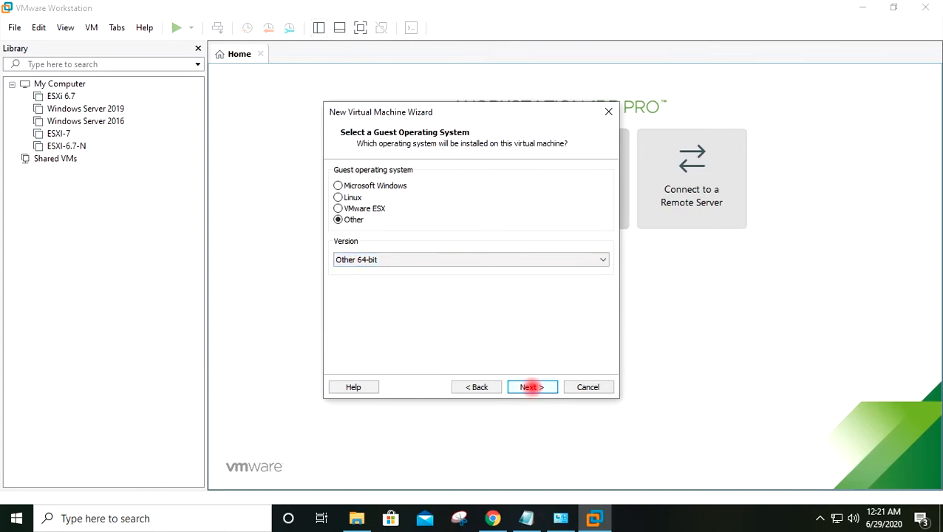
click(532, 387)
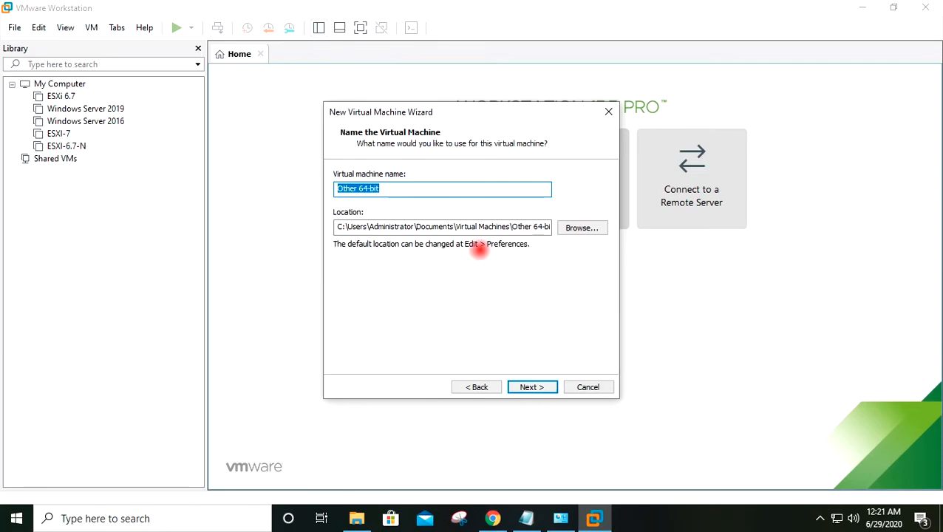
Step: Name the VM NTNXVM01 and store it in D:\Workstation VM\NTNXVM01
text(NTNX)
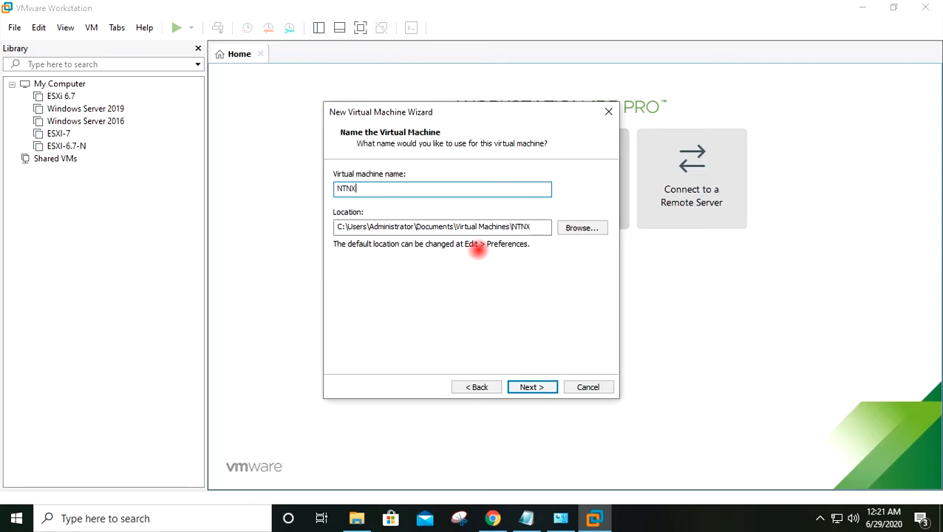
text(VM01)
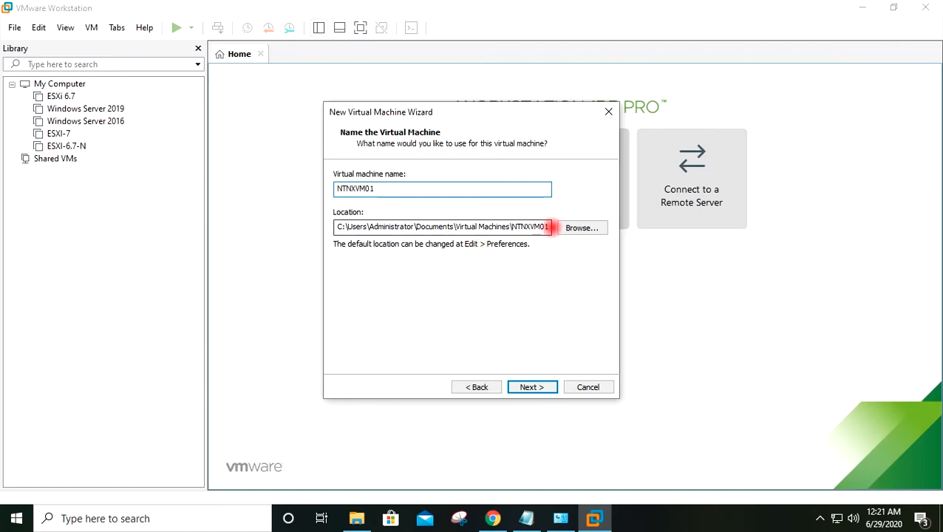
click(581, 228)
scroll(530, 235, down, 5)
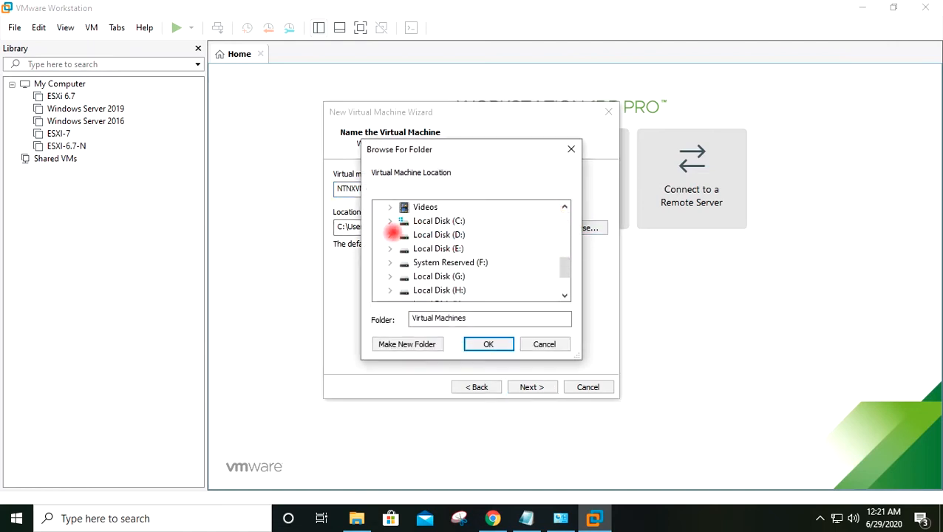
click(390, 235)
click(403, 276)
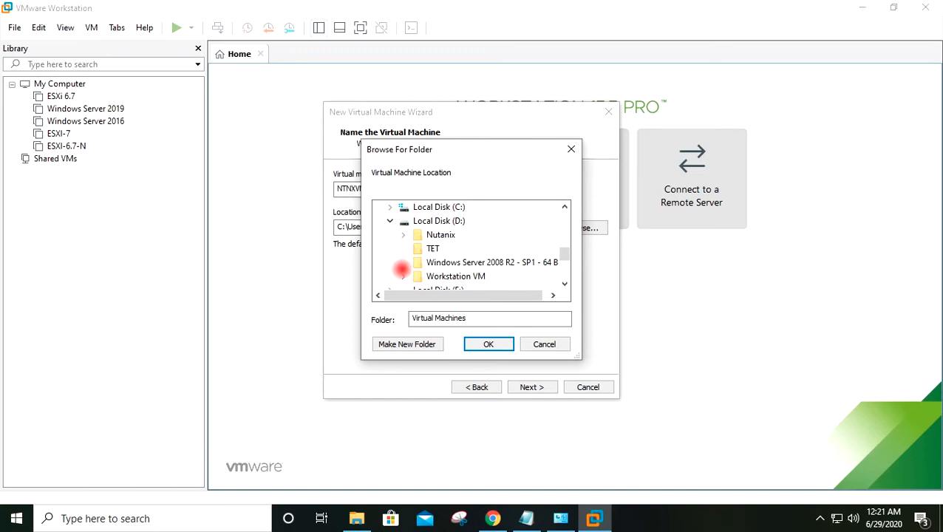
click(444, 261)
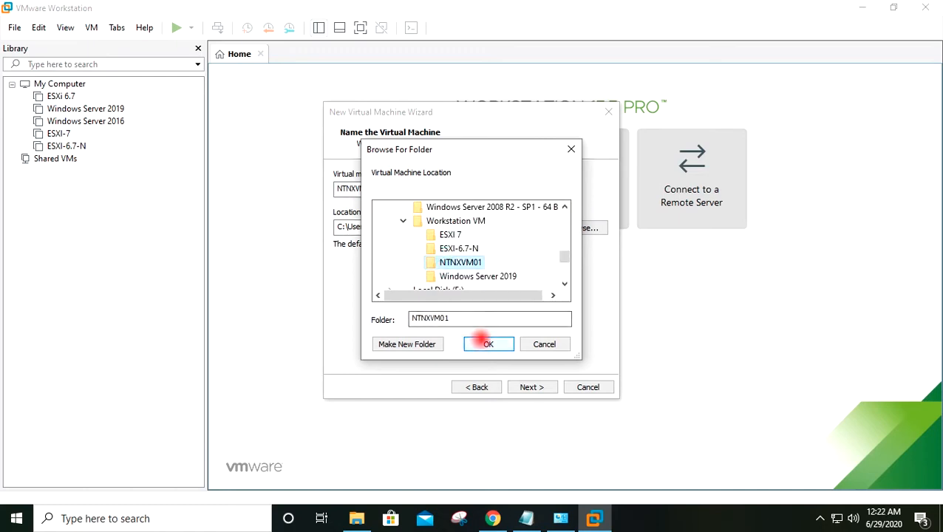
click(482, 341)
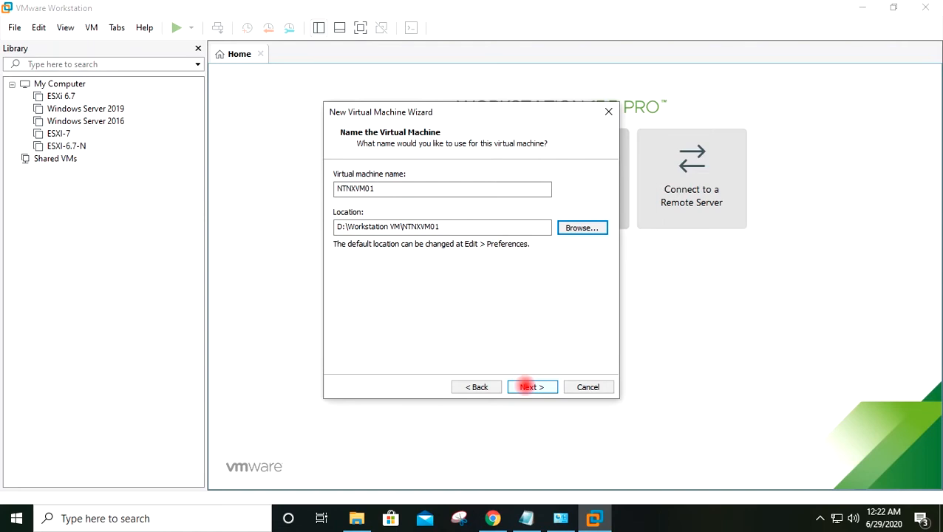
click(531, 387)
Step: Accept the existing-VM warning, set 4 cores per processor and keep 15360 MB memory
click(504, 285)
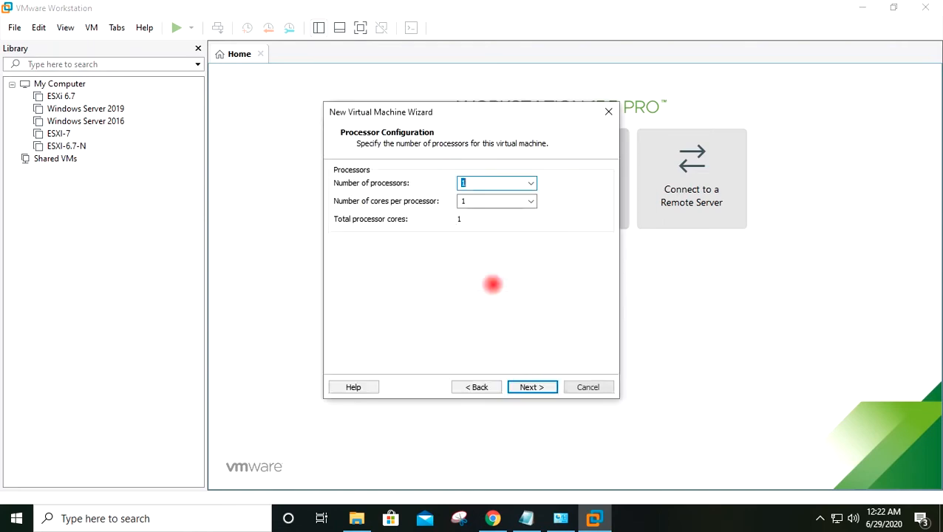
click(477, 201)
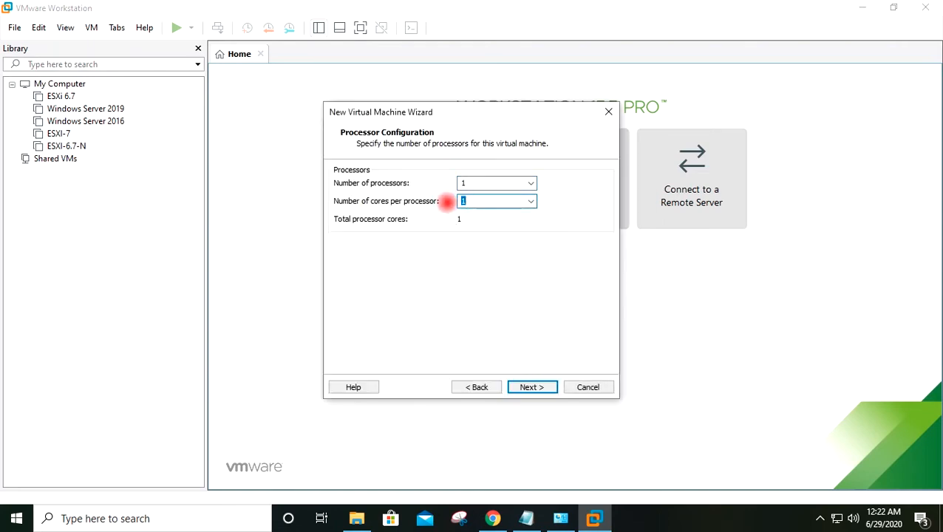
text(4)
click(532, 388)
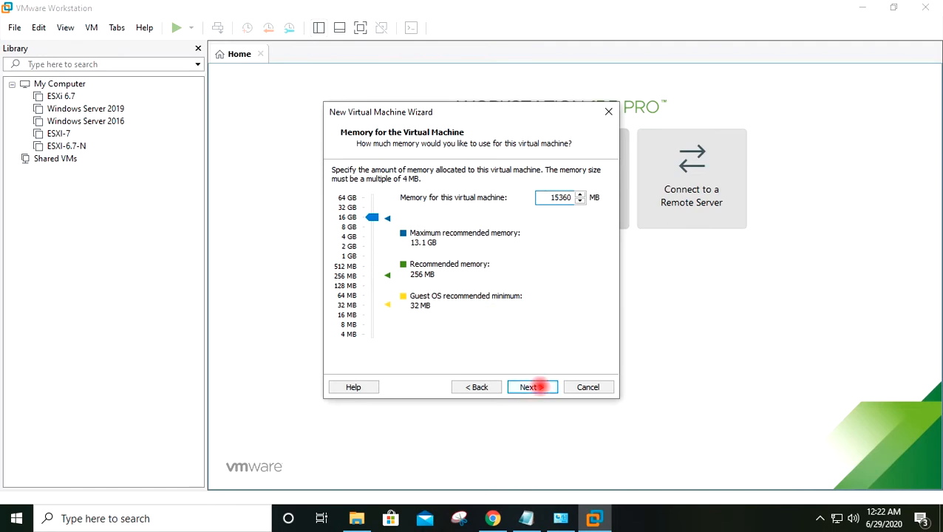
click(538, 387)
Step: Choose bridged networking, LSI Logic controller, IDE disk type, and reuse an existing virtual disk
click(383, 186)
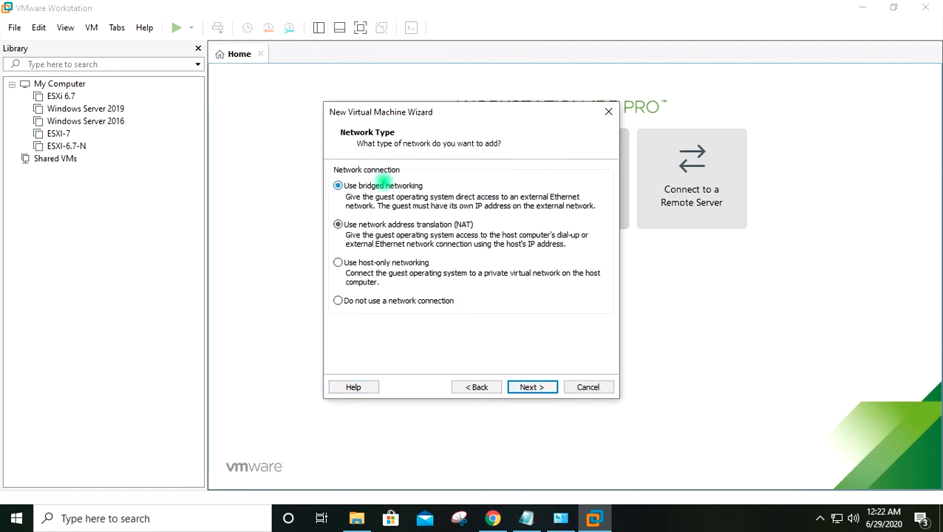
click(526, 381)
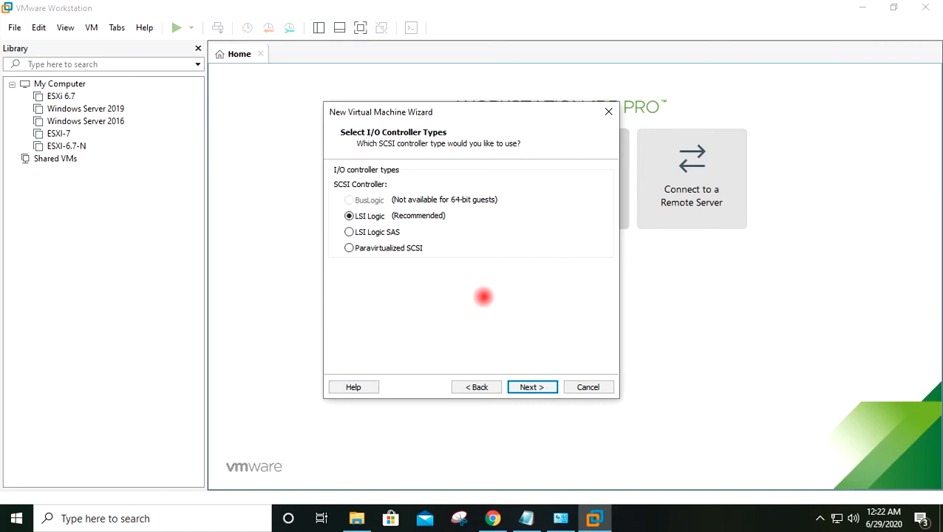
click(542, 384)
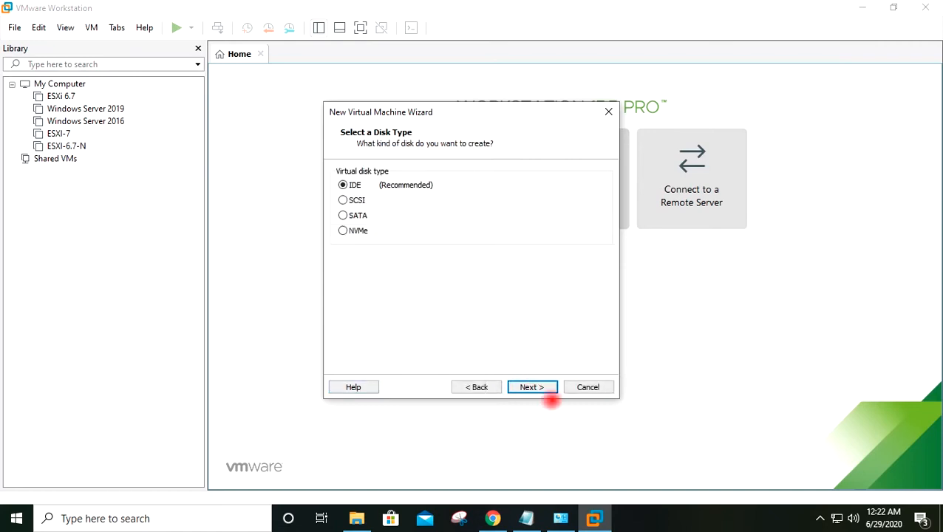
click(537, 386)
click(349, 243)
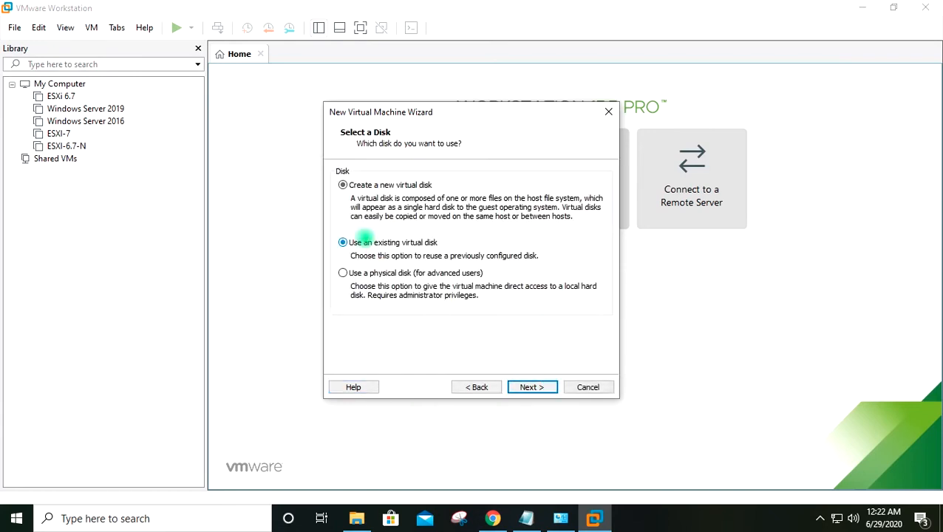
click(527, 386)
Step: Select D:\Workstation VM\NTNXVM01\ce.vmdk as the disk, keep its existing format, and finish
click(573, 189)
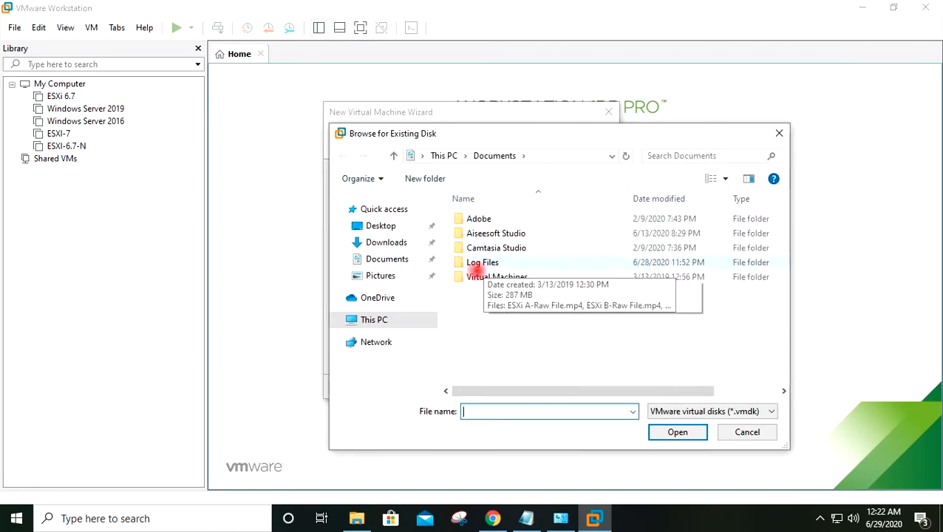
click(395, 322)
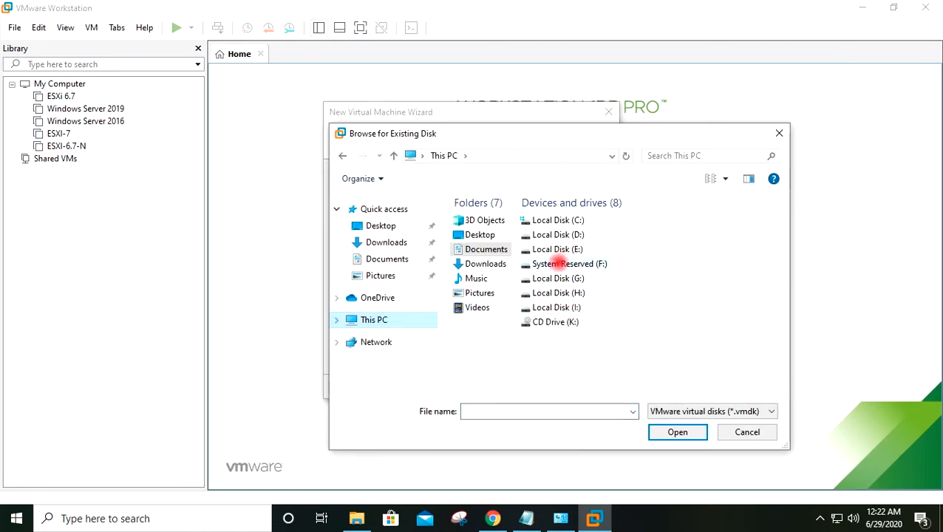
double_click(559, 234)
double_click(517, 260)
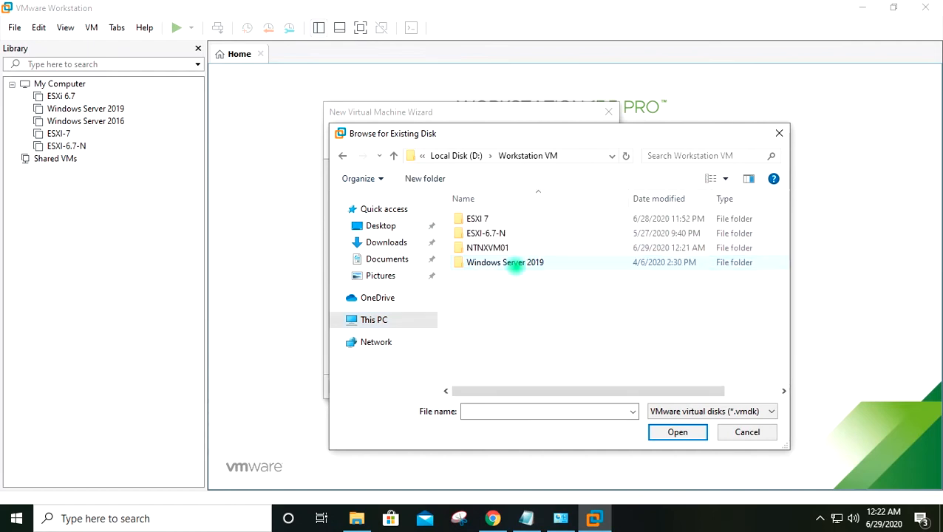
double_click(495, 248)
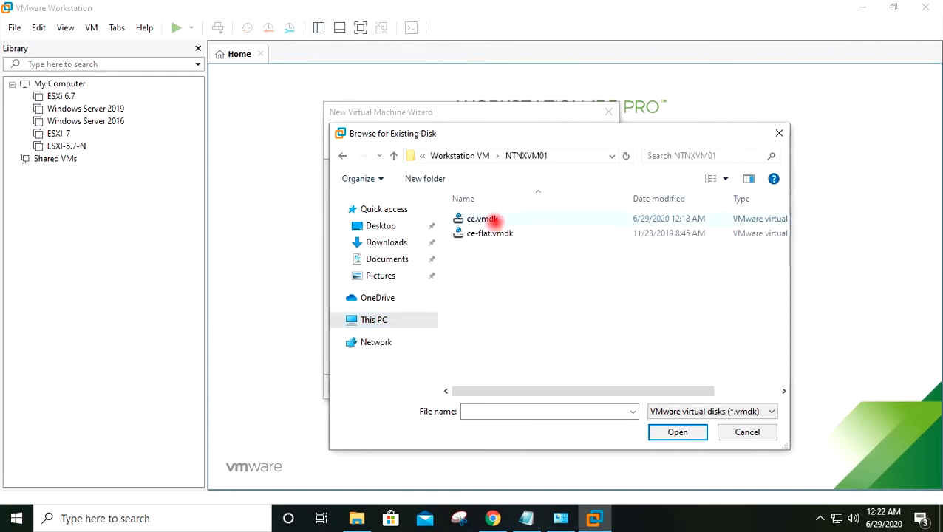
click(488, 219)
click(677, 431)
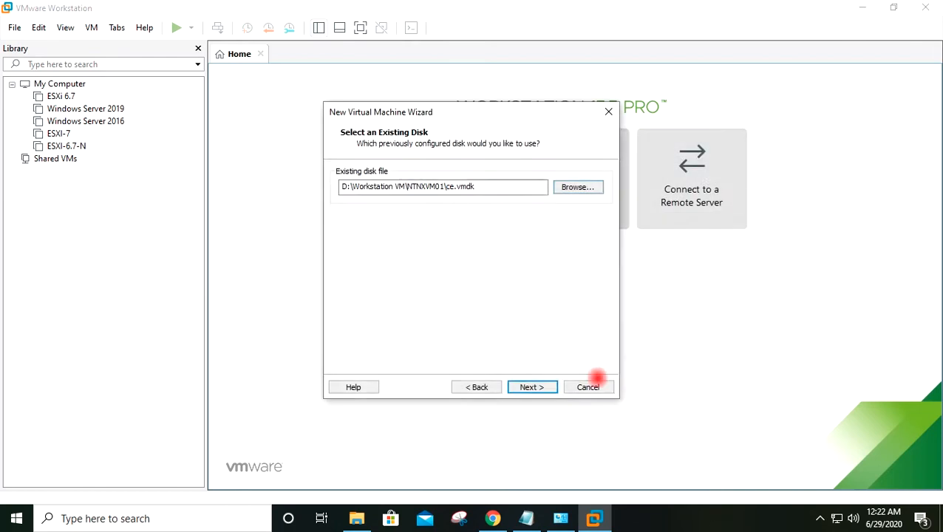
click(526, 386)
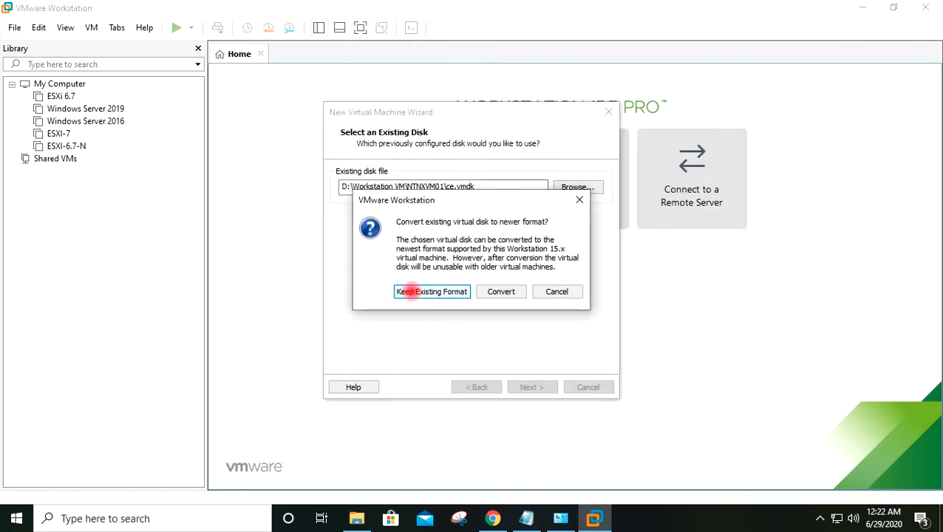
click(412, 291)
click(526, 391)
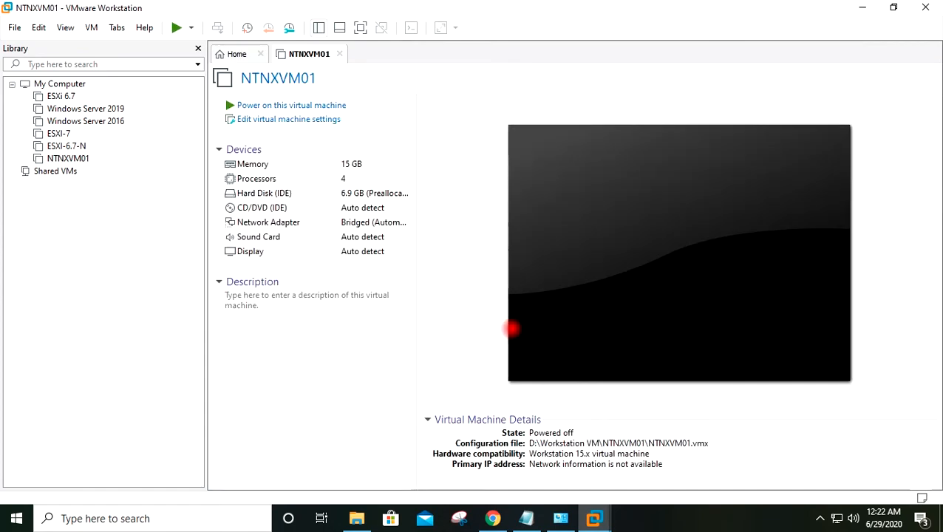
Step: In NTNXVM01's settings, add a newly created 250 GB SATA virtual hard disk
click(311, 119)
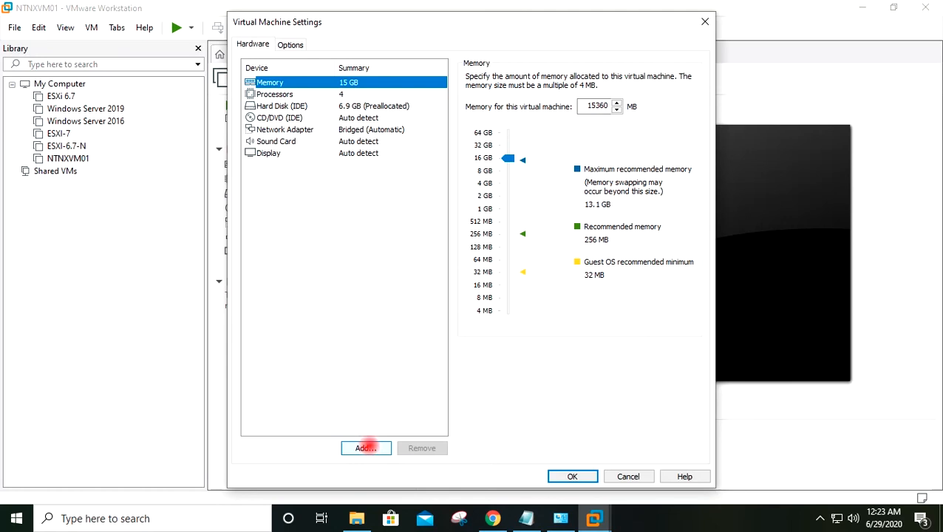
click(367, 447)
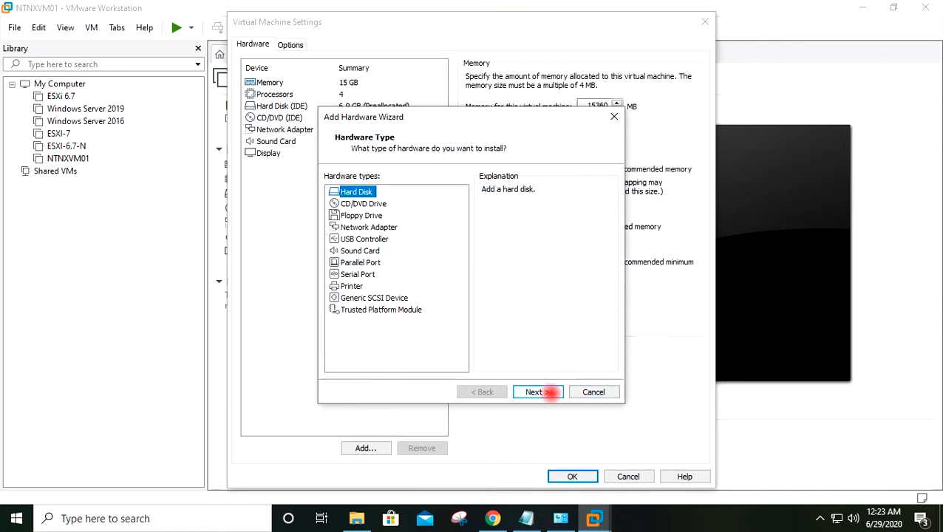
click(550, 392)
click(336, 219)
click(554, 393)
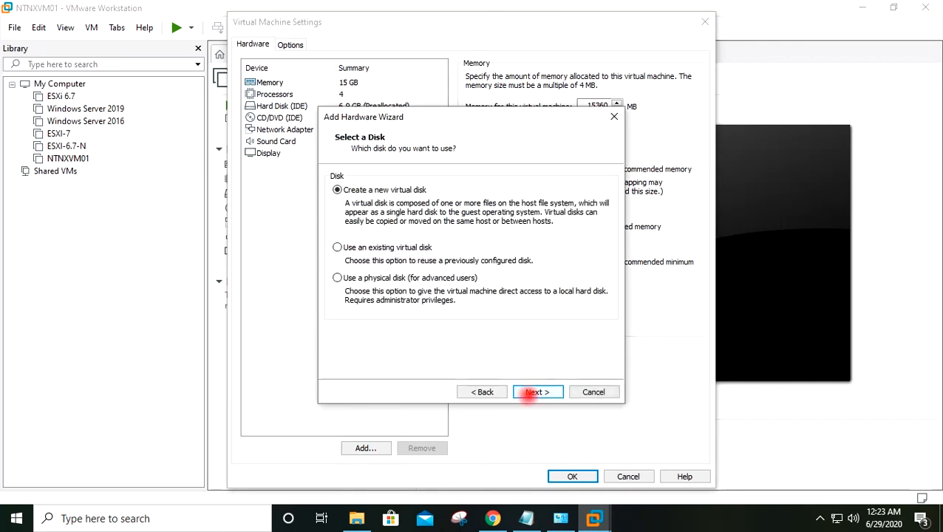
click(537, 391)
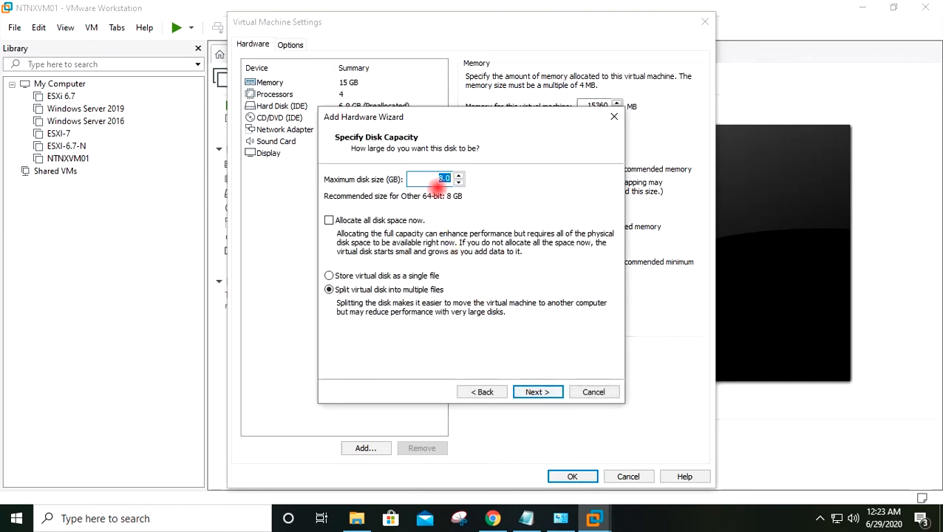
text(250)
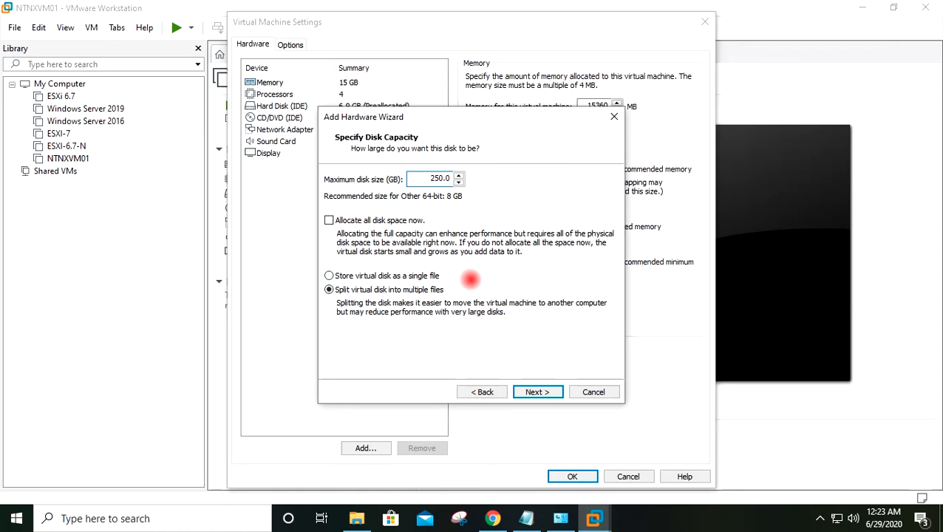
click(537, 391)
click(537, 391)
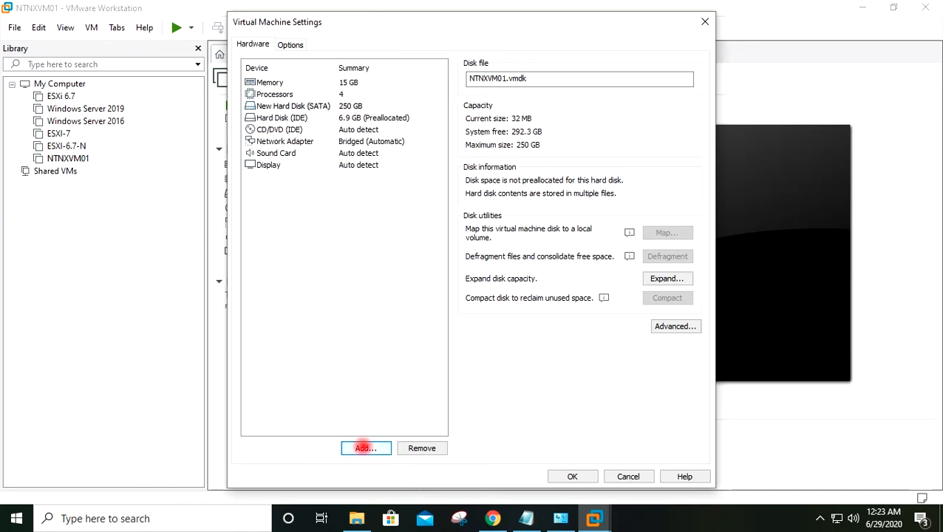
Step: Add another newly created SATA hard disk of 300 GB and save the VM settings
click(364, 448)
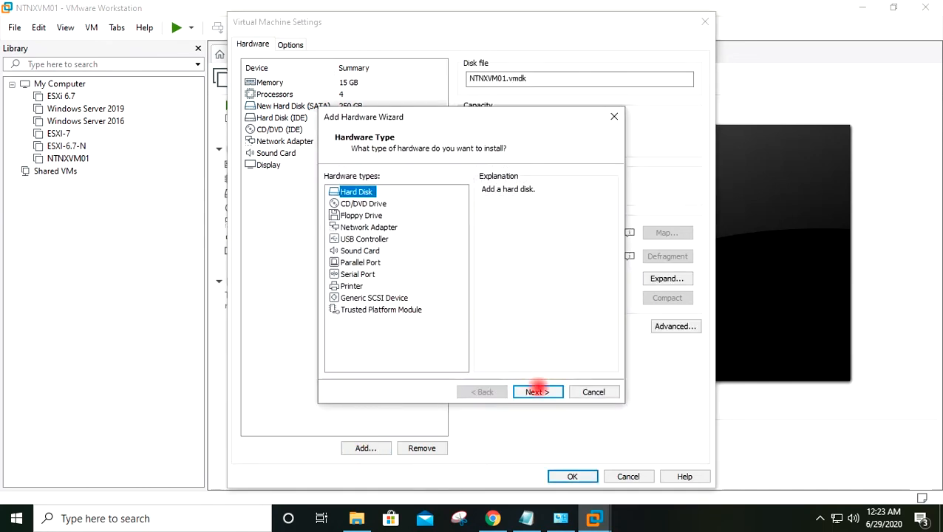
click(537, 392)
click(343, 220)
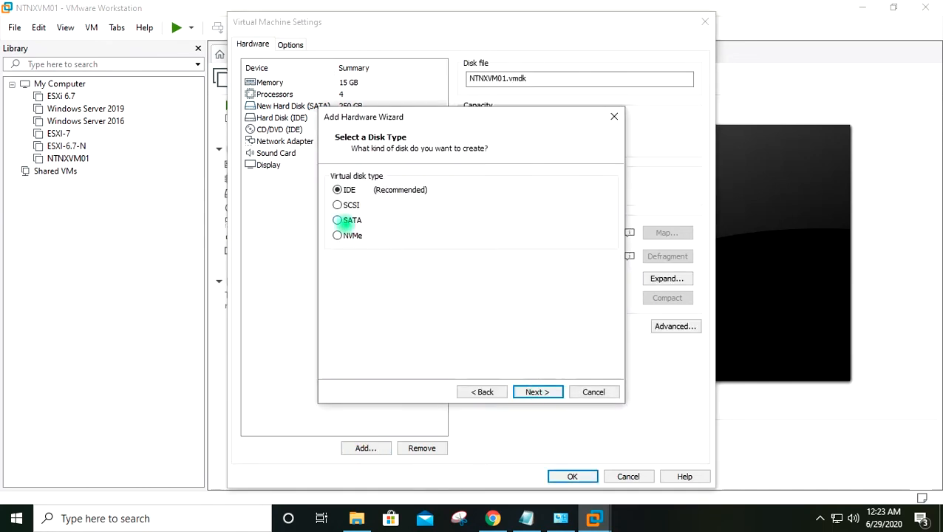
click(531, 391)
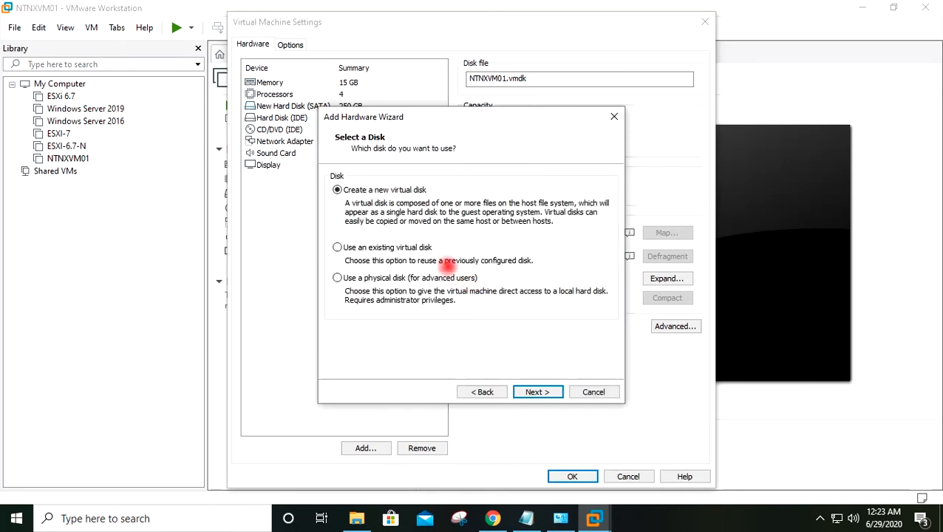
click(544, 392)
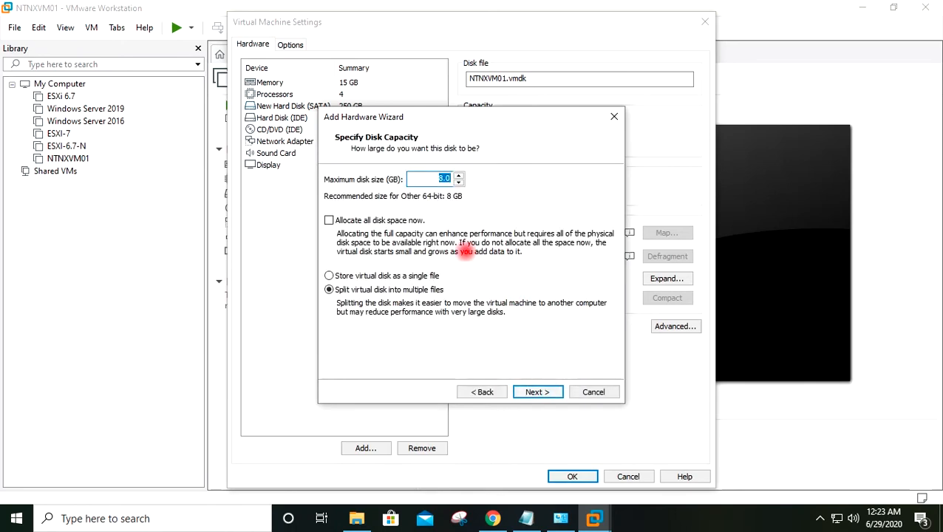
drag(443, 178, 429, 179)
text(300)
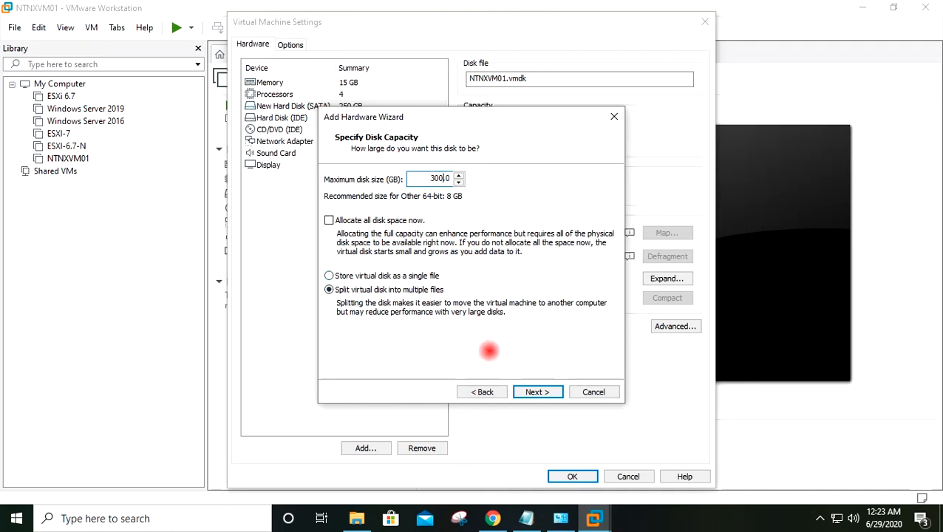
click(537, 391)
click(537, 392)
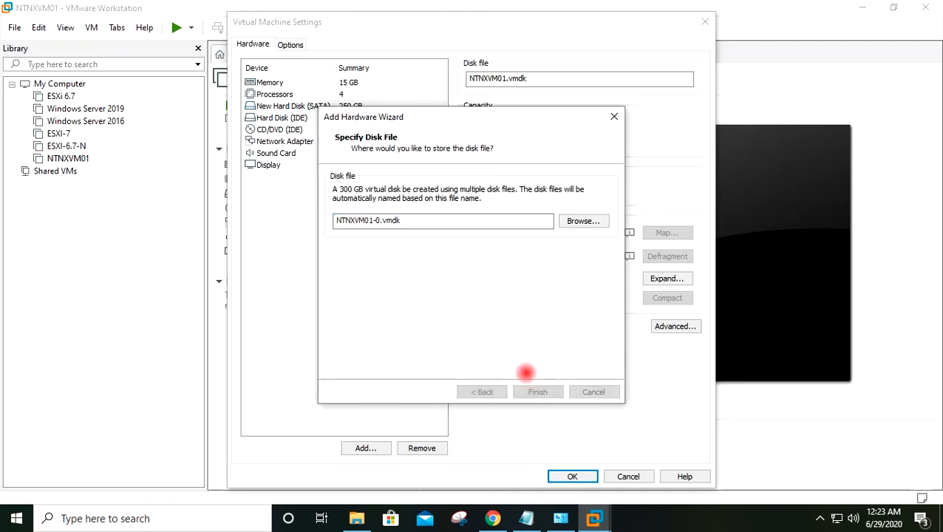
click(563, 476)
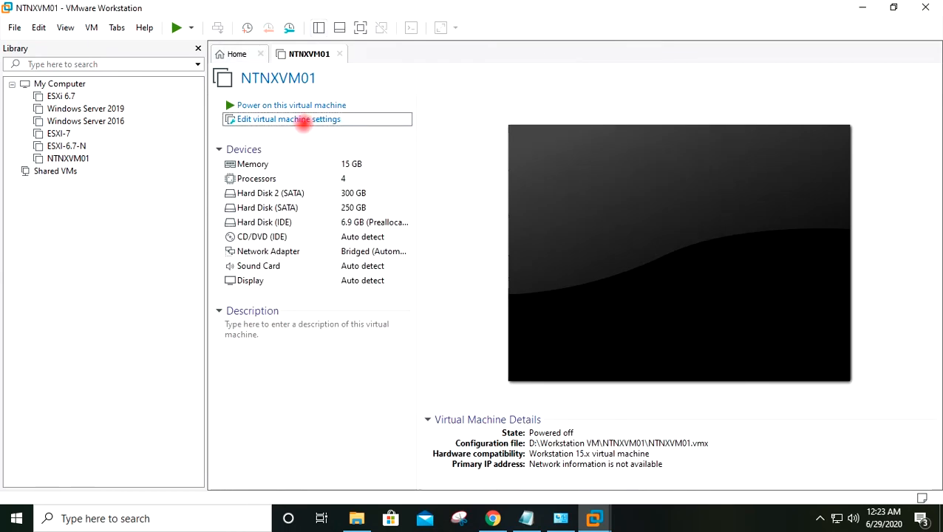
Step: Turn on 'Virtualize Intel VT-x/EPT or AMD-V/RVI' in NTNXVM01's Processors settings and save
double_click(266, 192)
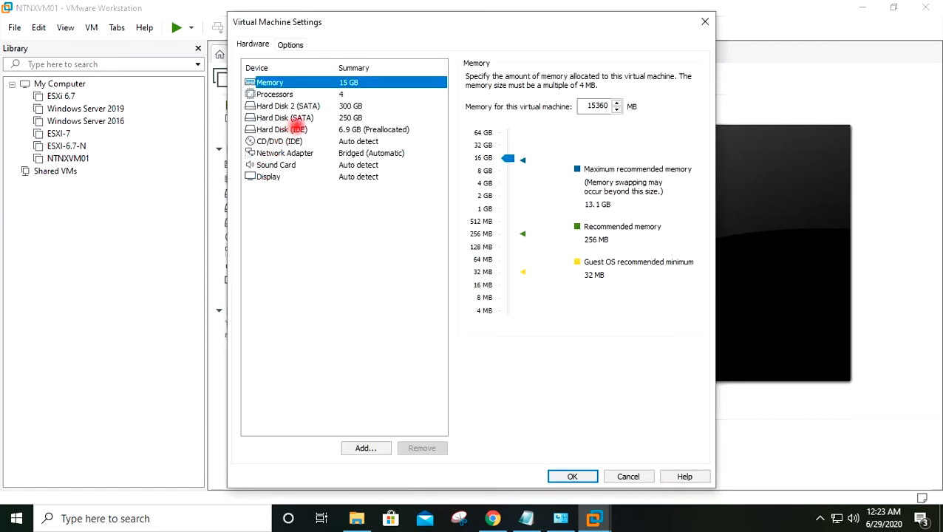
click(286, 95)
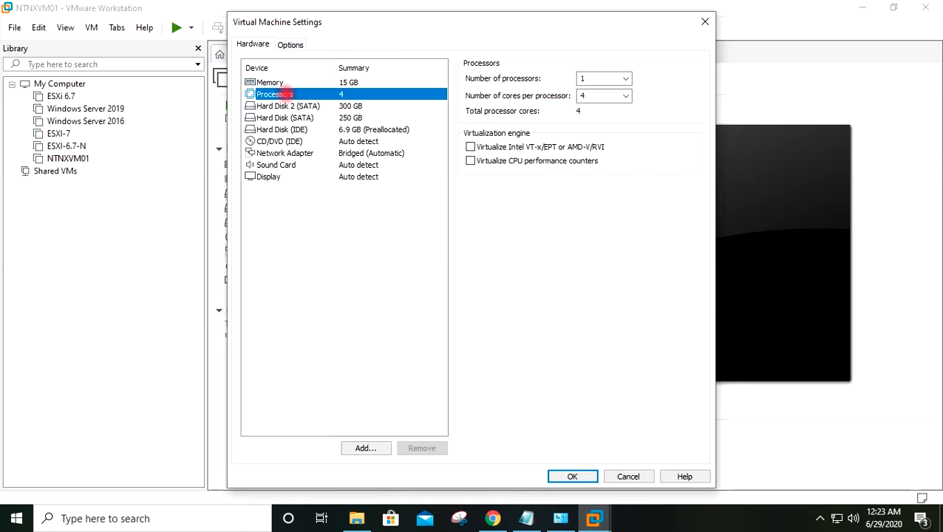
click(470, 147)
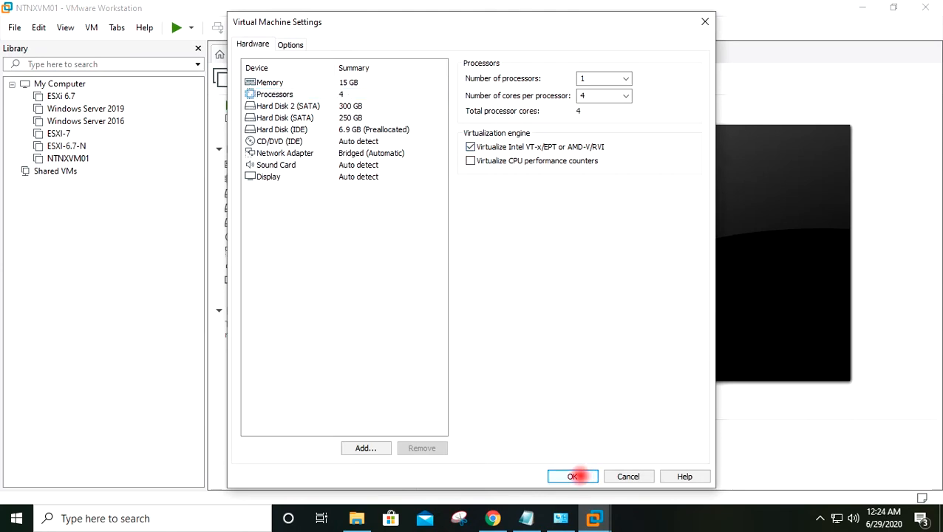
click(573, 476)
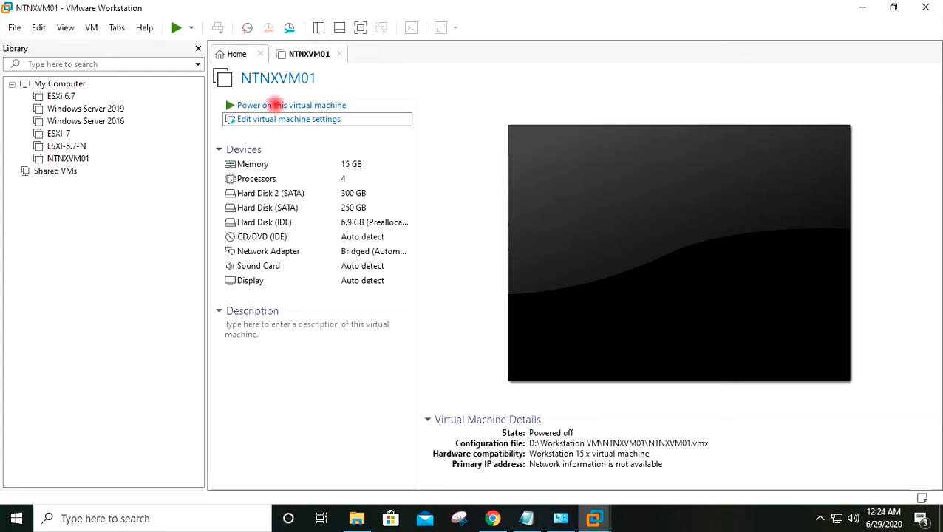
Step: Power on NTNXVM01, boot the default AHV entry, log in as root, then release the keyboard
click(276, 105)
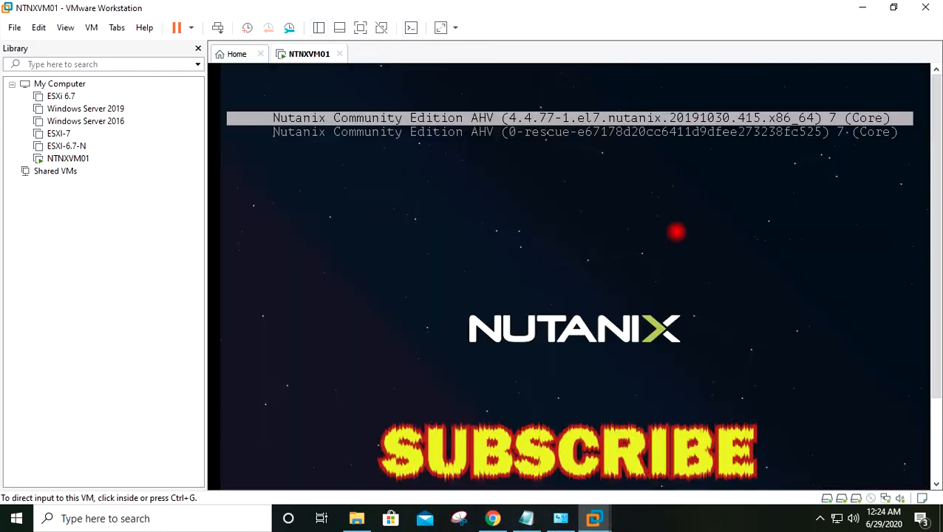
click(744, 231)
key(Return)
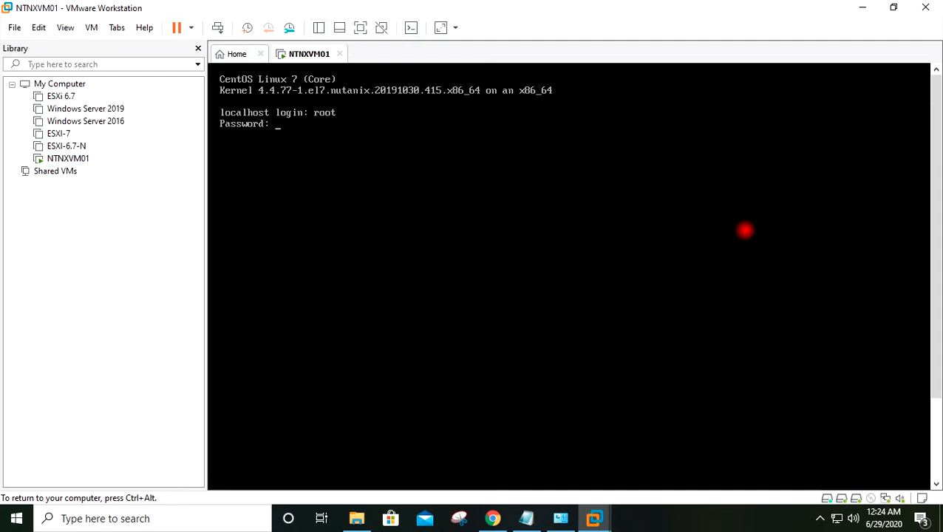
key(Return)
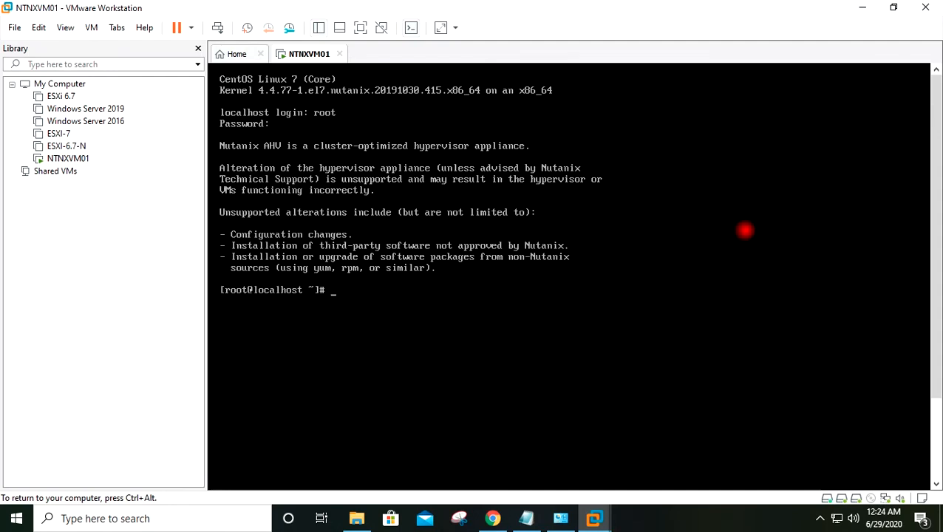
key(ctrl+alt)
click(354, 520)
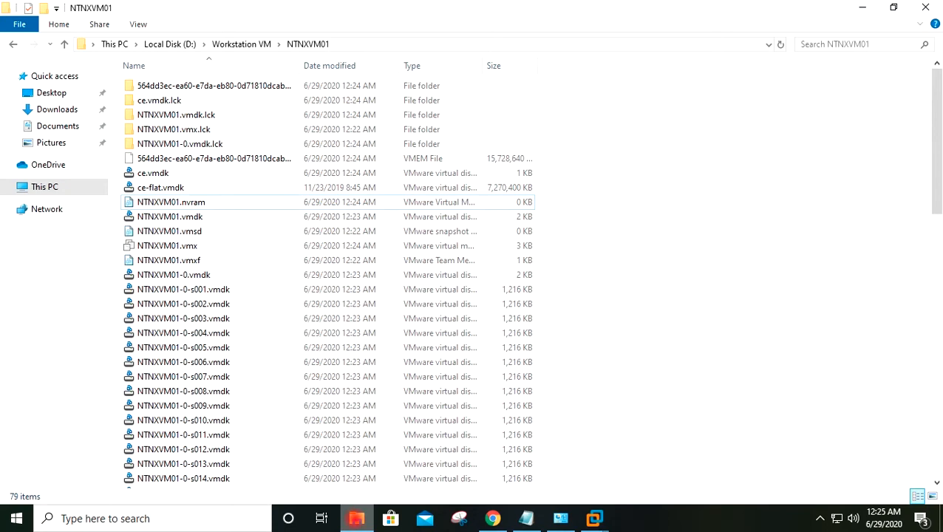
click(560, 518)
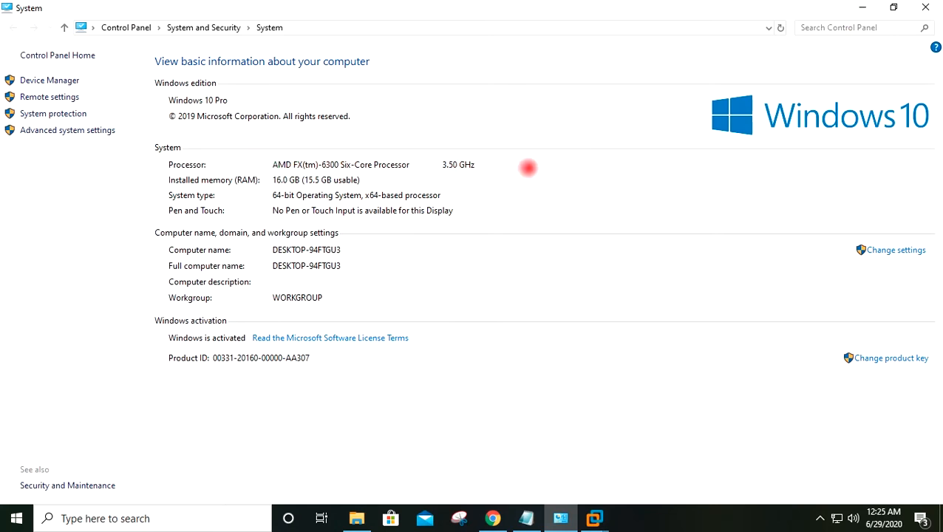
click(861, 7)
click(860, 7)
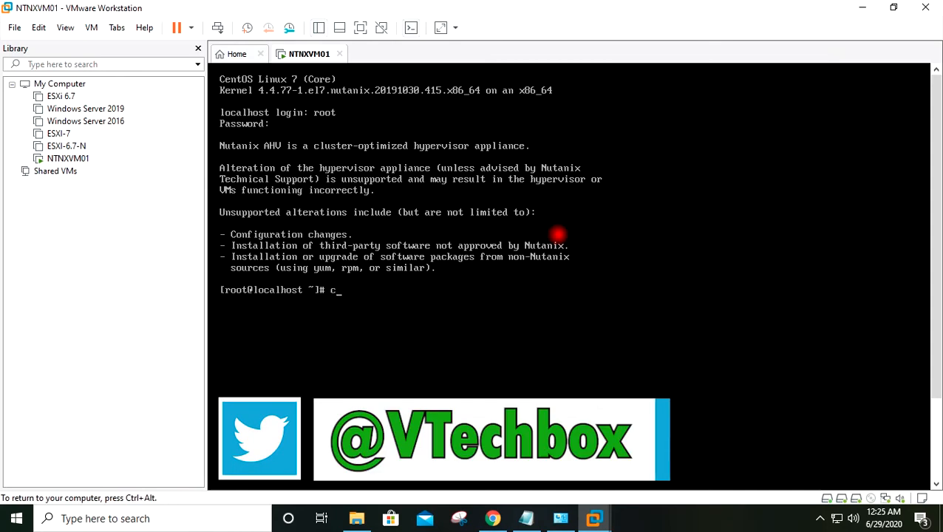
Step: Change to /home/install/phx_iso/phoenix and open minimum_reqs.py in nano
text(cd /hom)
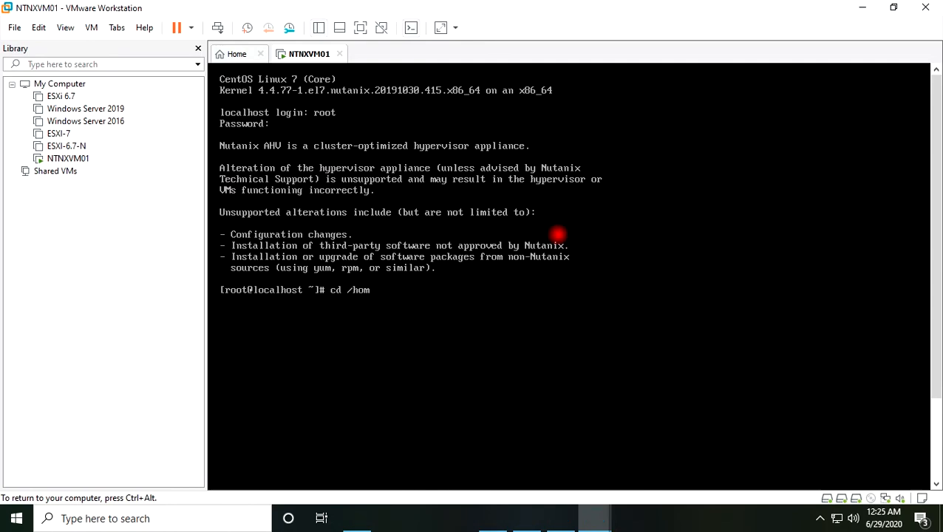
key(Tab)
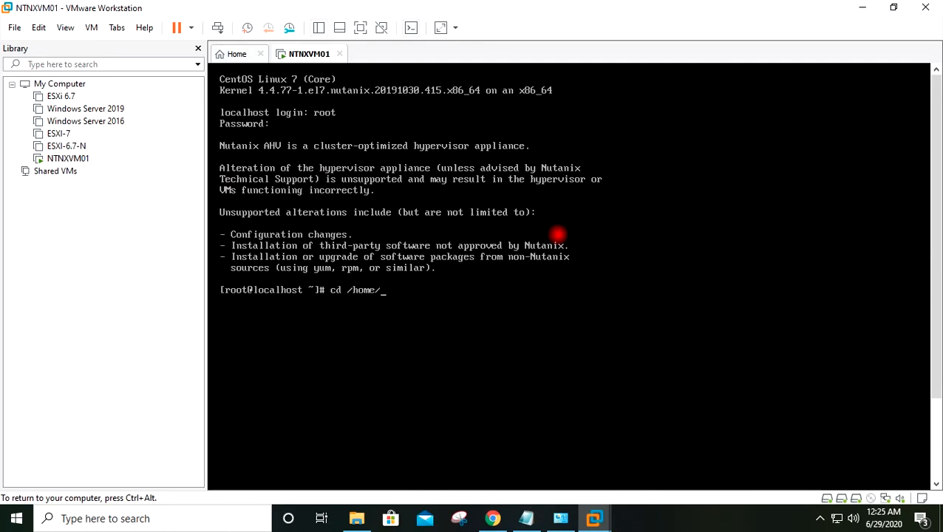
text(in)
key(Tab)
text(p)
key(Tab)
text(ph)
key(Tab)
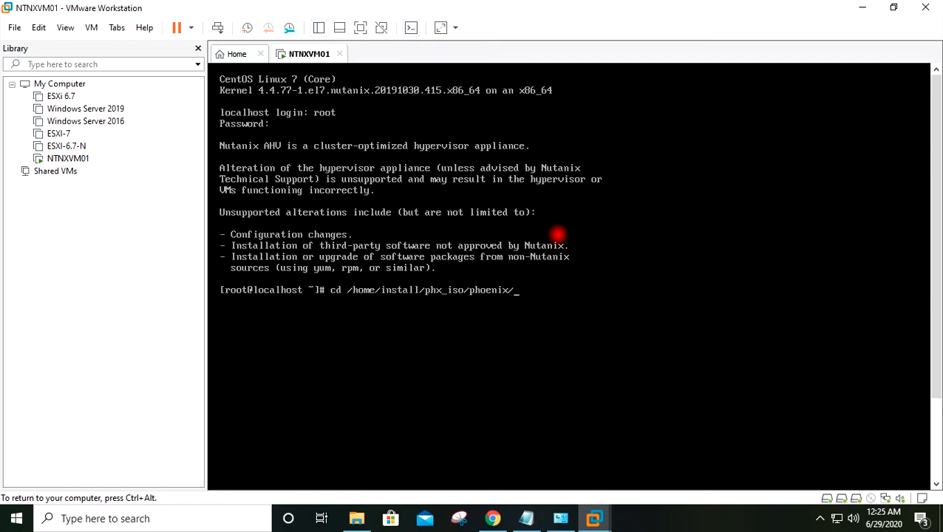
key(Return)
text(nano)
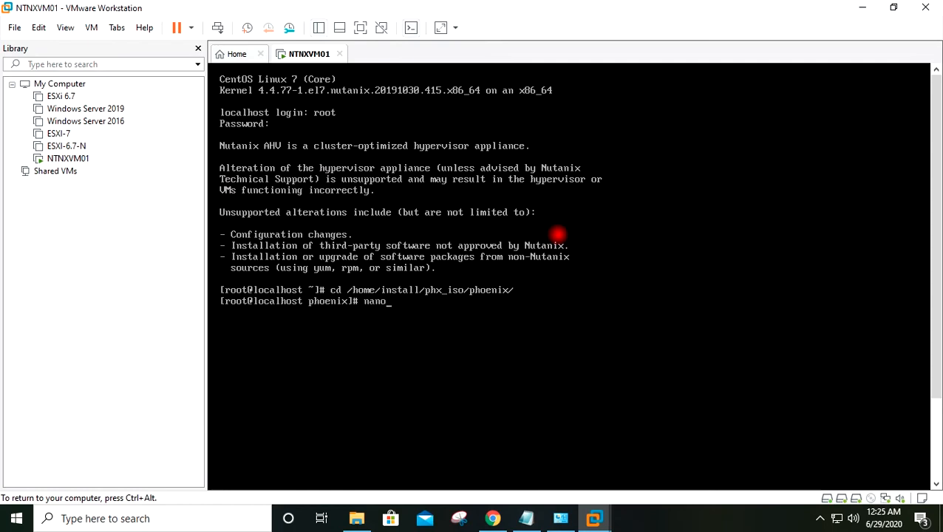
text( mini)
key(Tab)
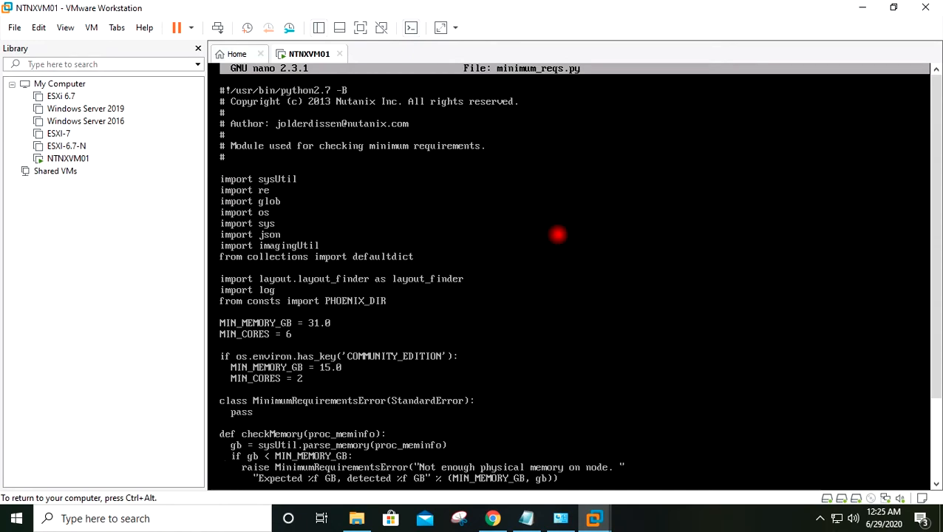
Step: Replace the vmx CPU flag with svm and Intel with AMD in the CPU checks
scroll(558, 235, down, 7)
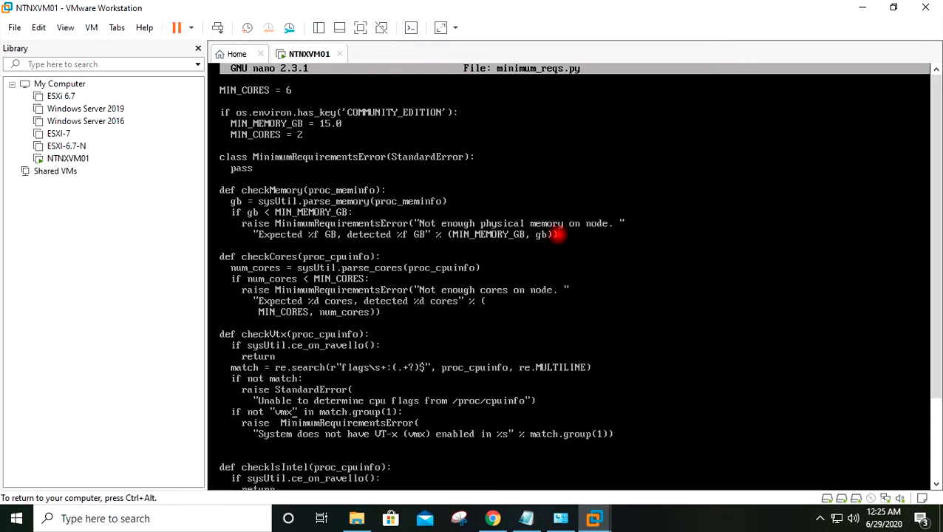
key(BackSpace)
key(BackSpace)
key(BackSpace)
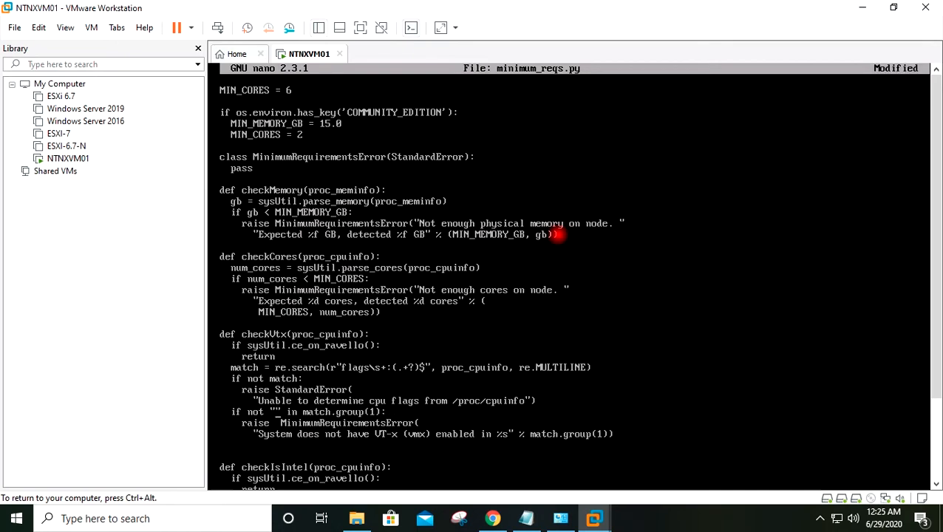
text(svm)
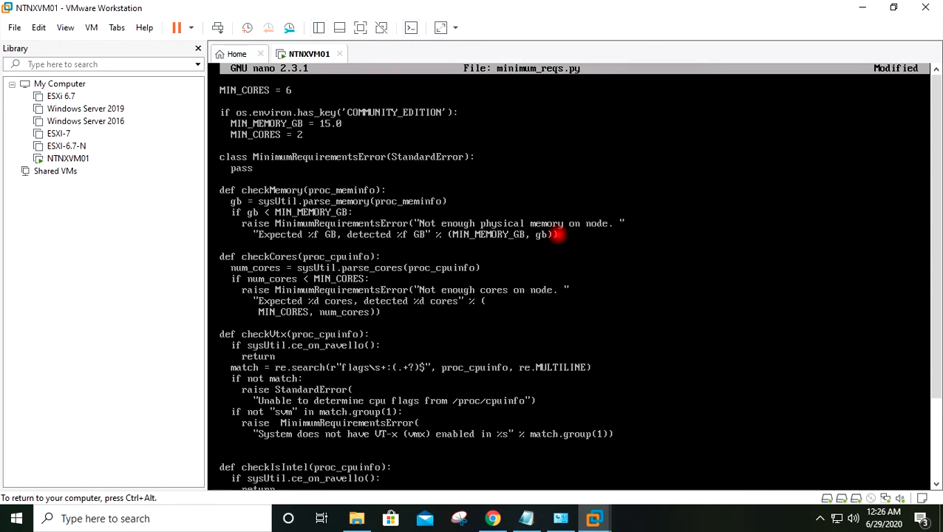
key(Down)
key(Down)
key(Down)
key(Down)
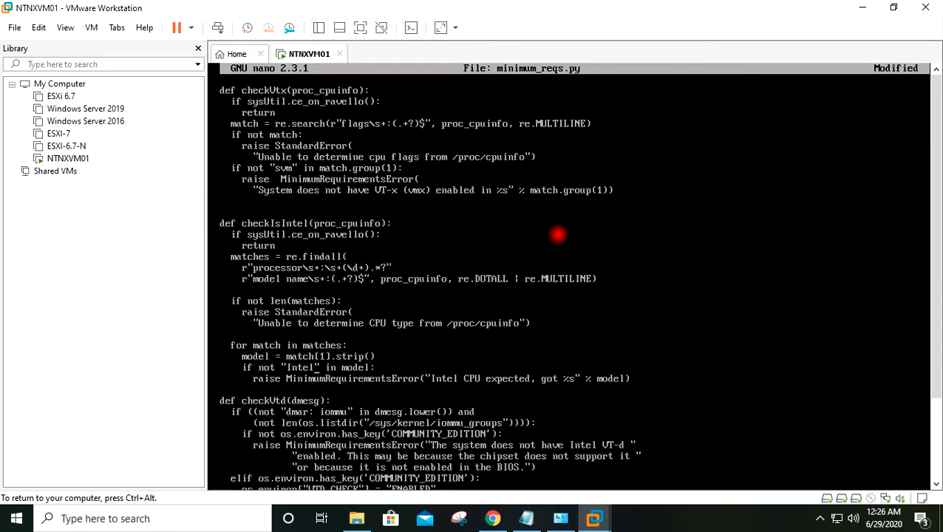
key(BackSpace)
key(BackSpace)
key(BackSpace)
key(BackSpace)
key(BackSpace)
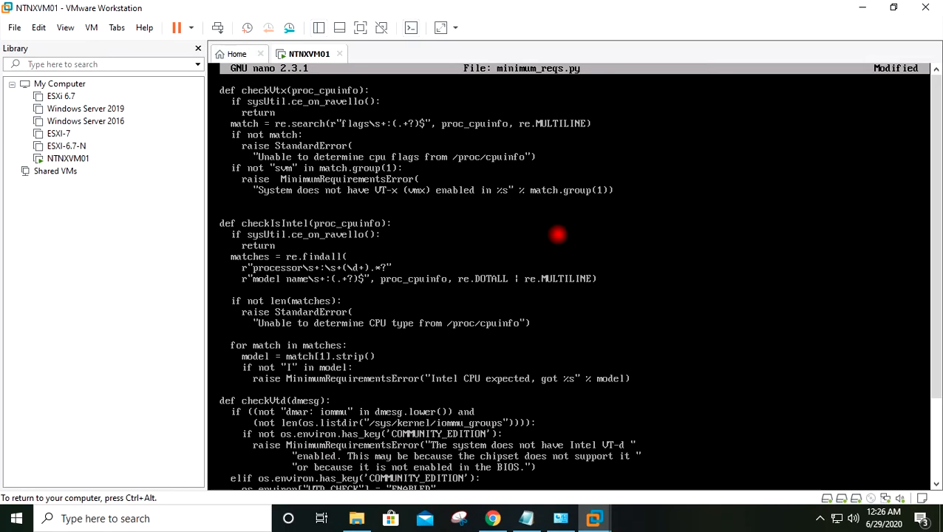
text(AMD)
Step: Change MIN_MEMORY_GB from 15.0 to 14.0
key(Up)
key(Up)
key(Up)
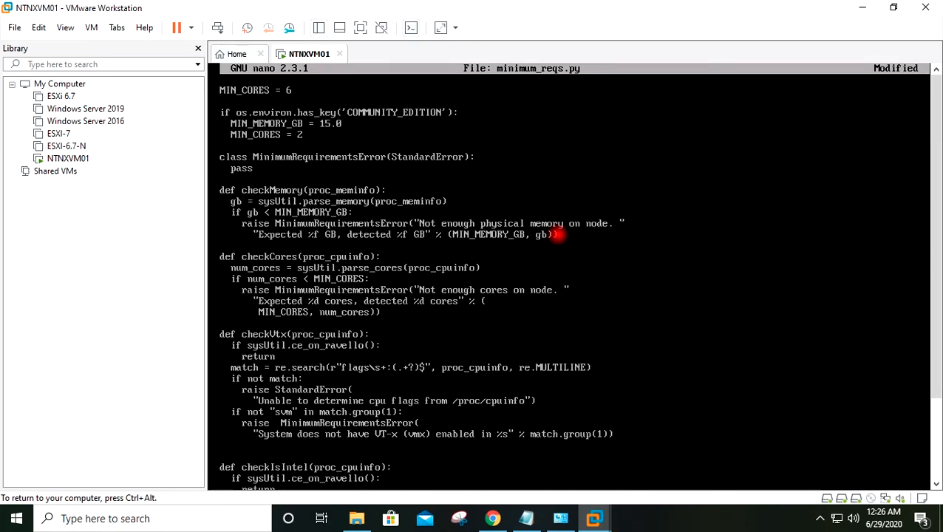
key(Up)
key(Up)
key(Right)
key(Right)
key(Right)
key(Right)
key(Right)
key(BackSpace)
text(4)
Step: Save minimum_reqs.py under the same name and exit nano
drag(931, 222, 926, 325)
click(739, 294)
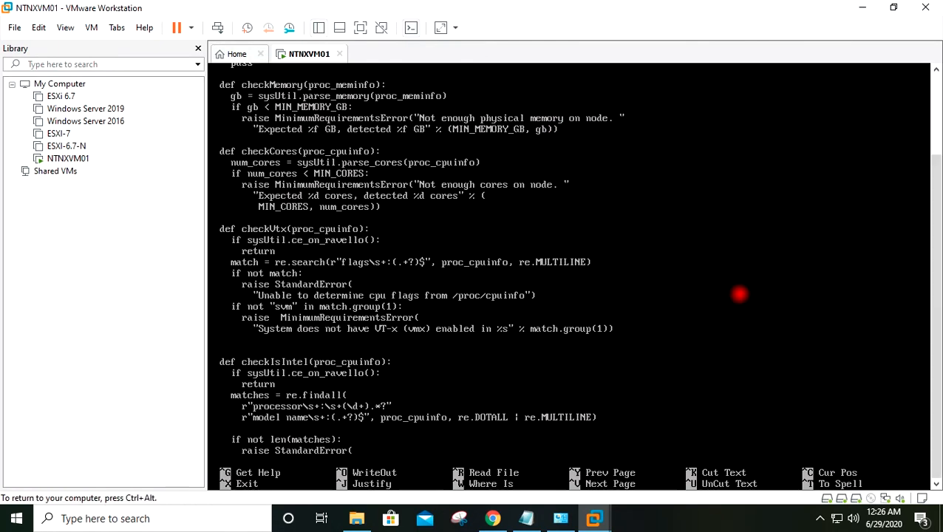
key(ctrl+o)
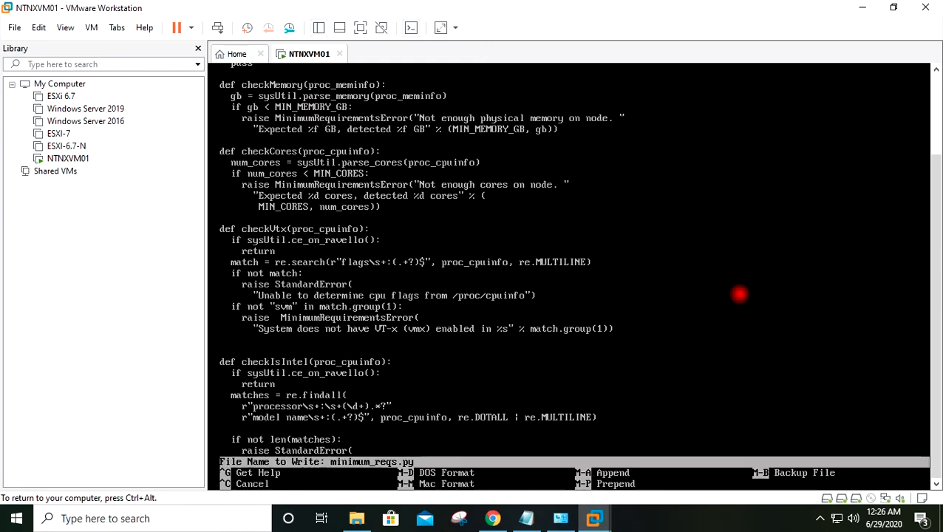
key(Return)
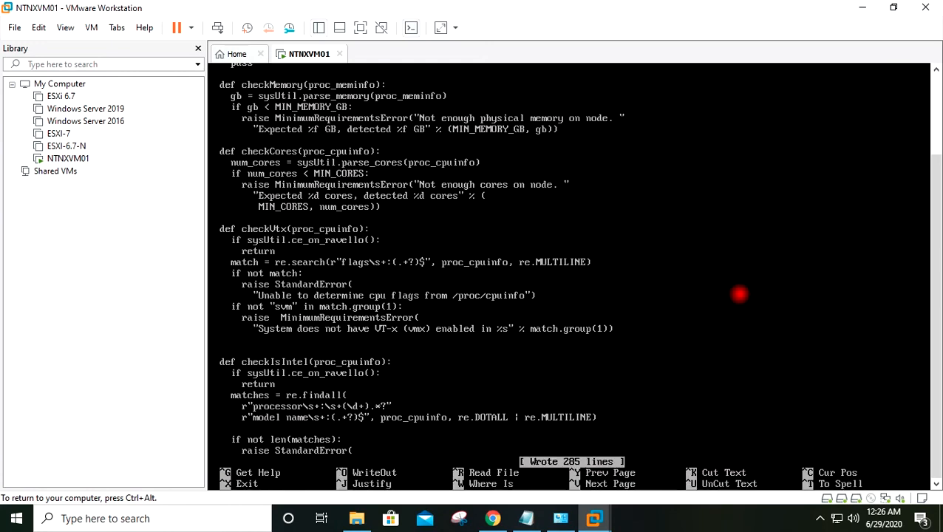
key(ctrl+x)
Step: Open sysUtil.py in nano and search for custom_ram
text(nano sysU)
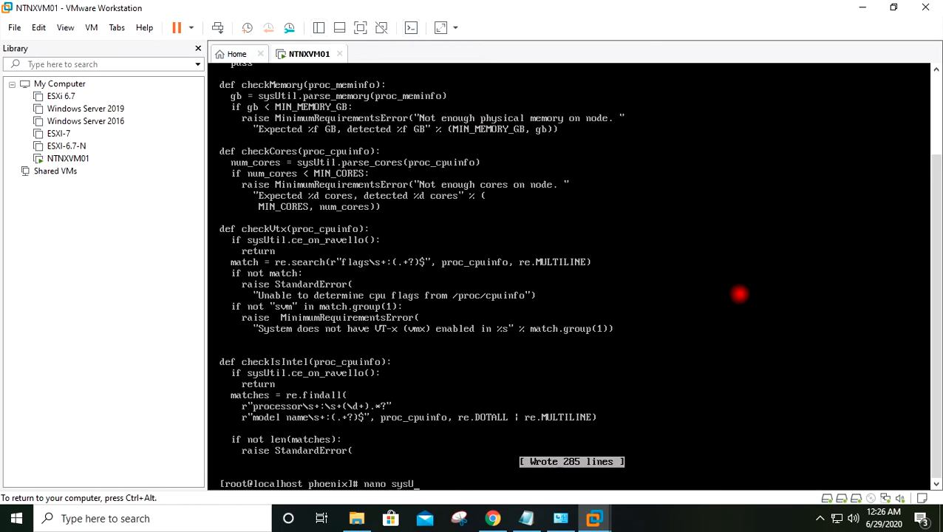
key(Tab)
key(Return)
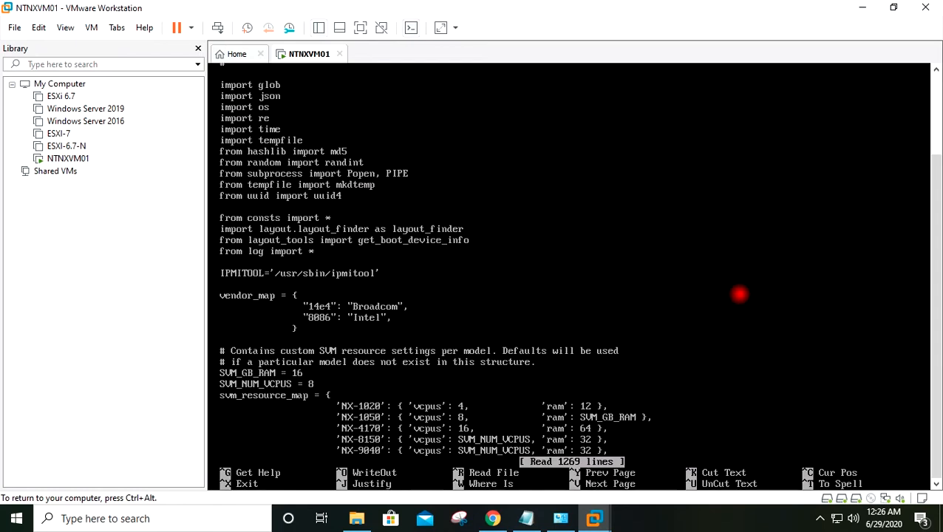
key(ctrl+w)
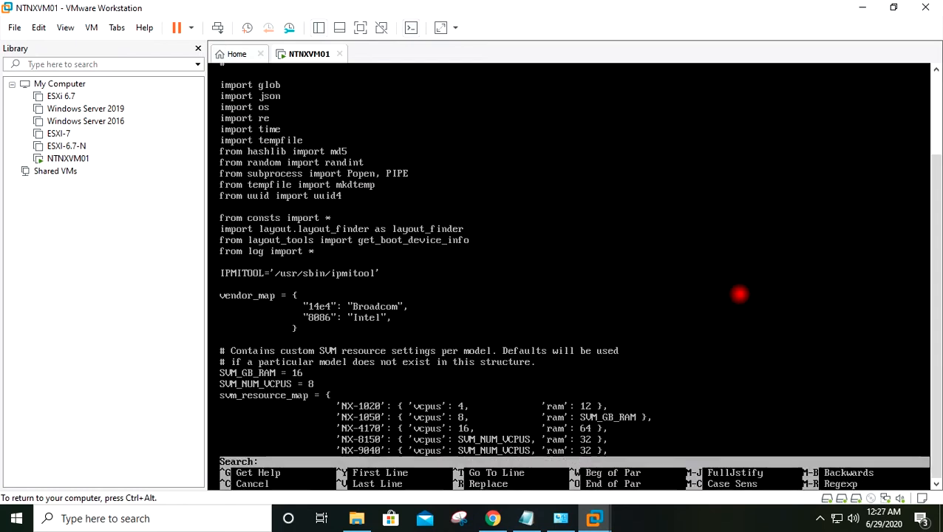
text(custome)
key(BackSpace)
text(_ram)
key(Return)
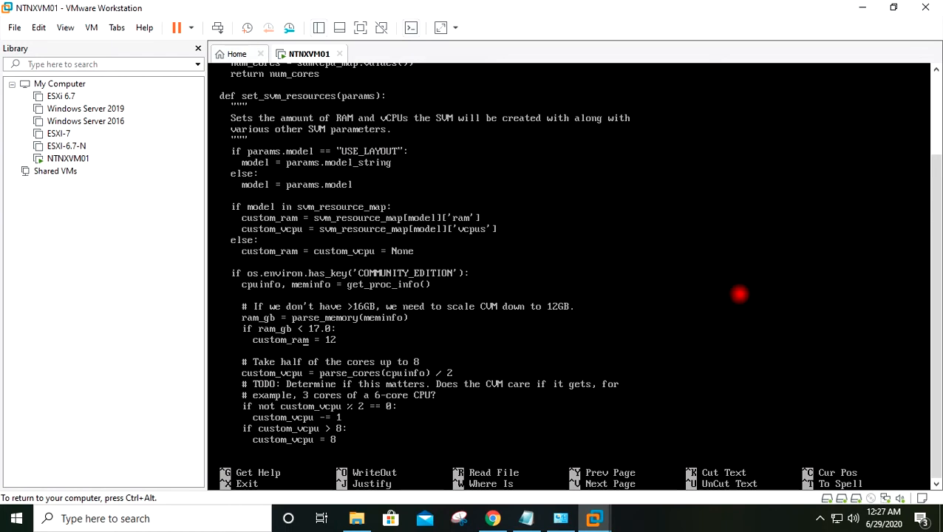
Step: Change custom_ram from 12 to 8, save sysUtil.py and exit nano
key(Right)
key(BackSpace)
key(BackSpace)
text(8)
key(ctrl+o)
key(Return)
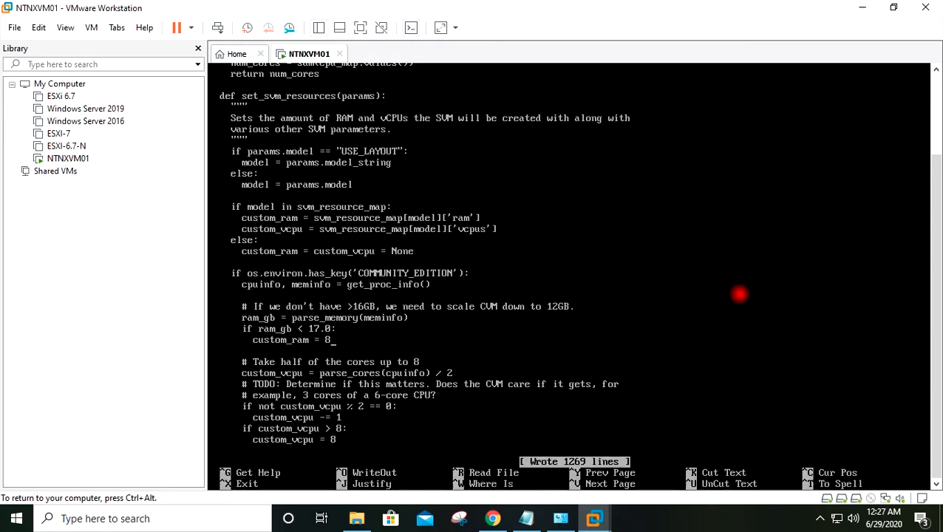
key(ctrl+x)
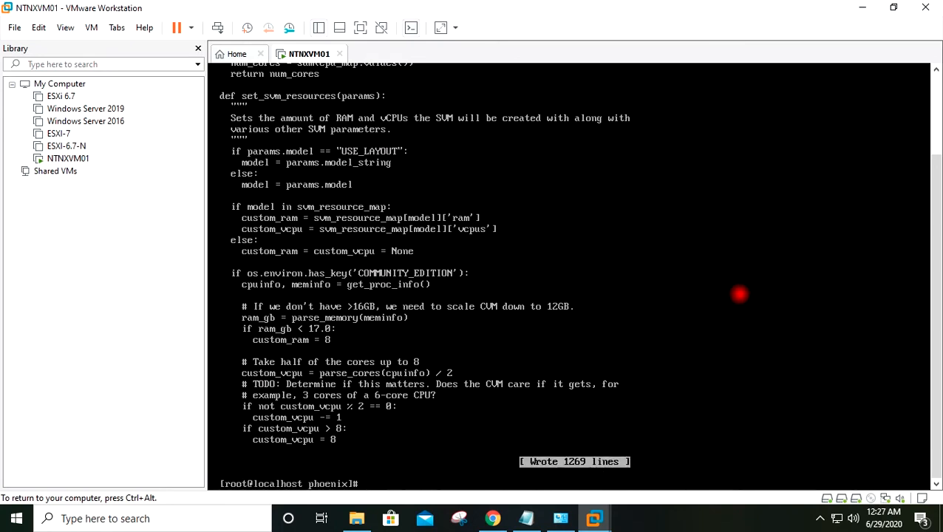
Step: Log out of the root shell with exit and release the keyboard to the host
text(exit)
key(Return)
key(ctrl+alt)
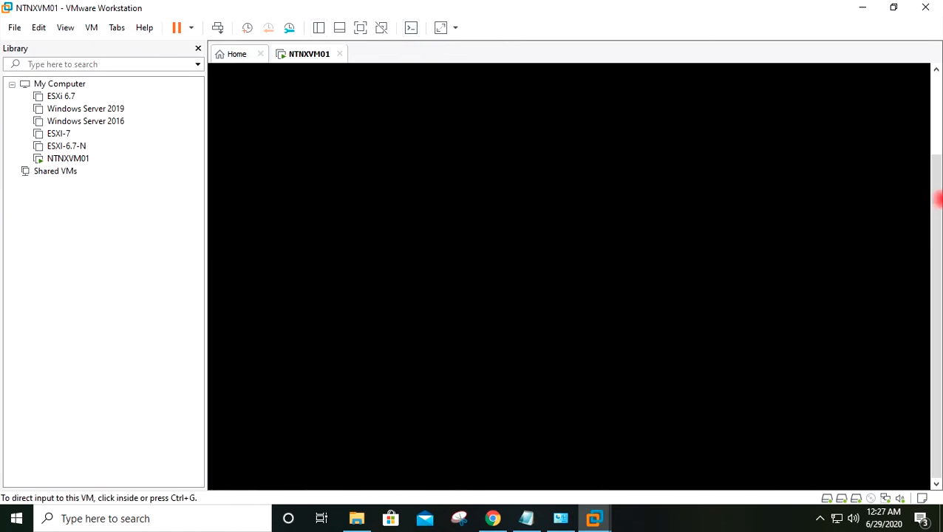
Step: Log in as install and proceed with the us keyboard layout
drag(936, 215, 925, 128)
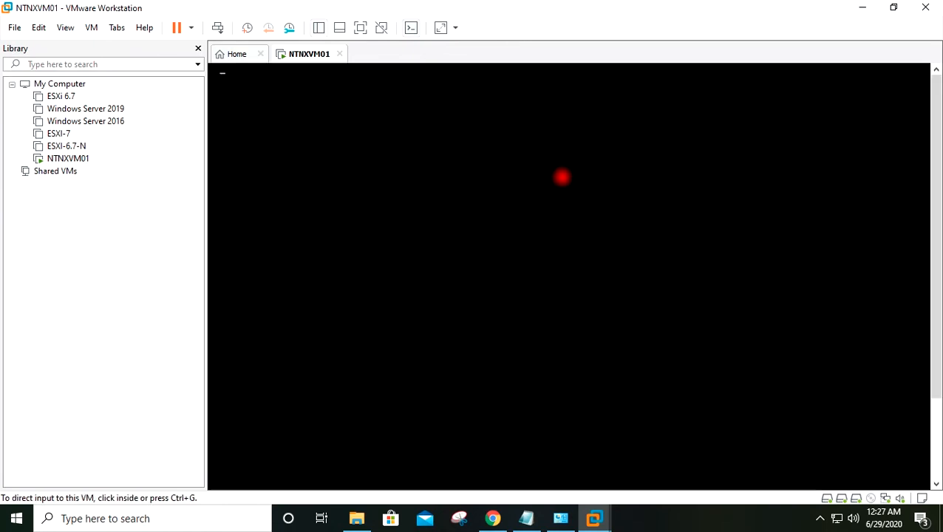
click(684, 171)
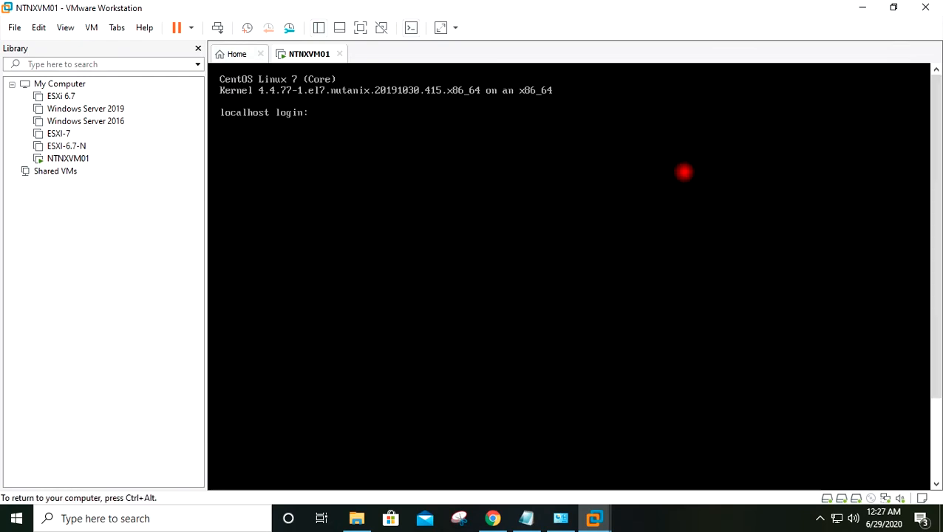
text(install)
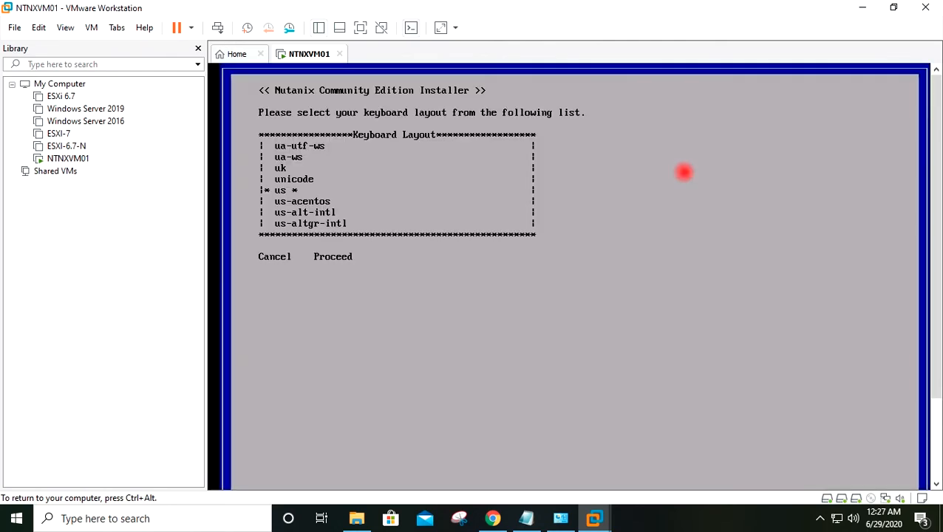
key(Tab)
key(Tab)
key(Return)
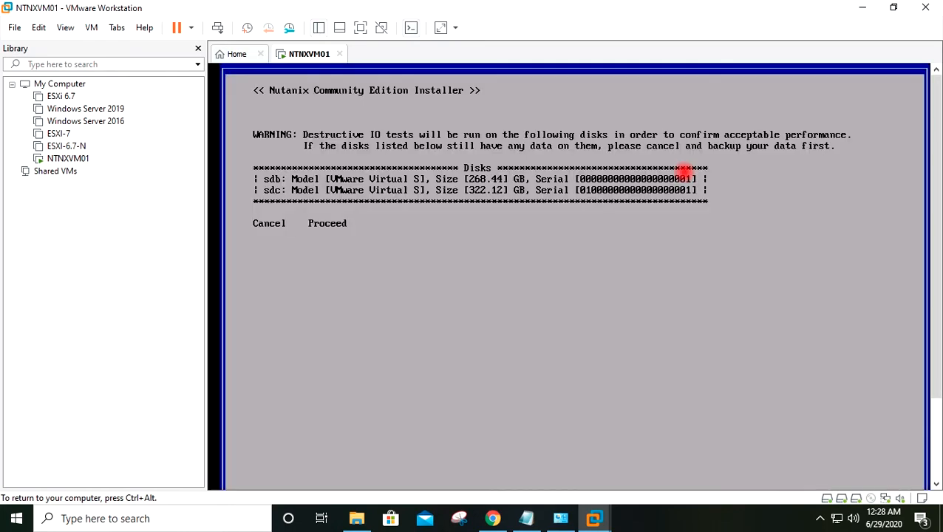
Step: Proceed past the warning to run the destructive disk tests
key(Tab)
key(Tab)
key(Return)
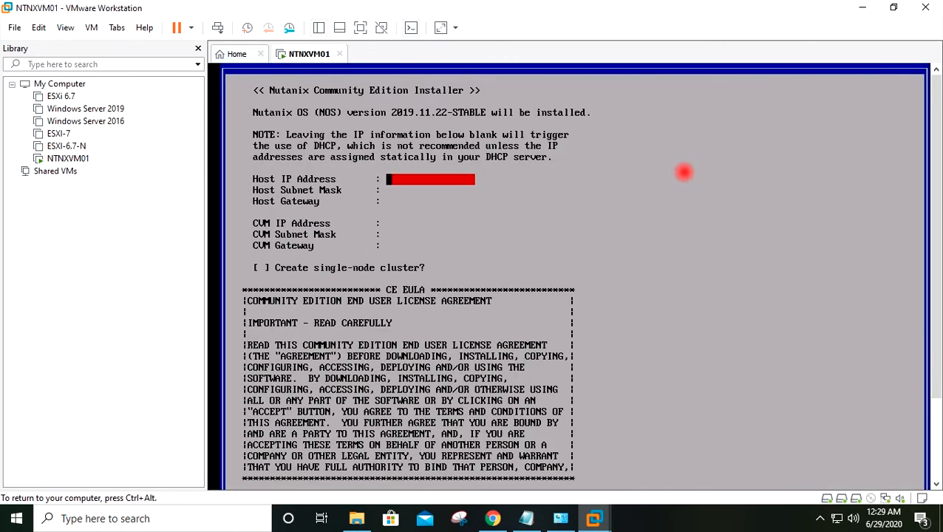
Step: In full-screen console, enter host IP 192.168.0.61, mask 255.255.255.0, gateway 192.168.0.1
key(ctrl+alt)
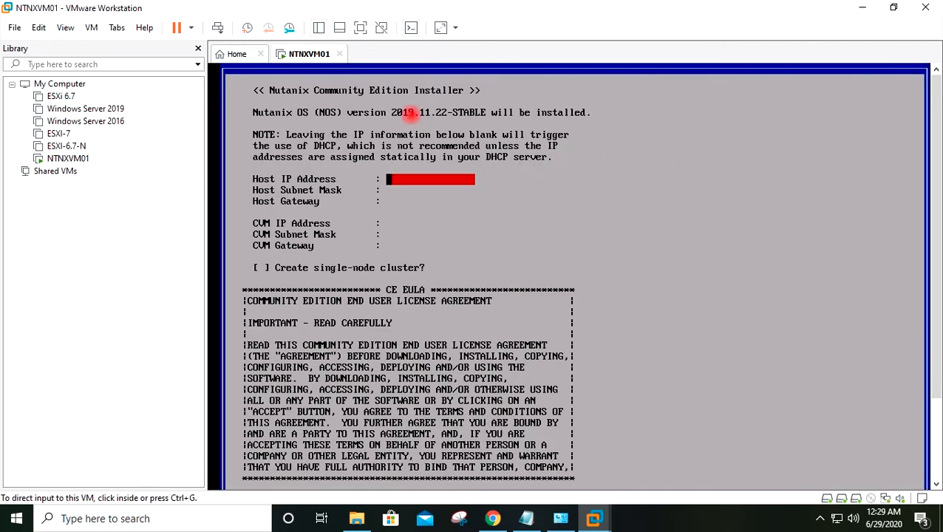
click(360, 27)
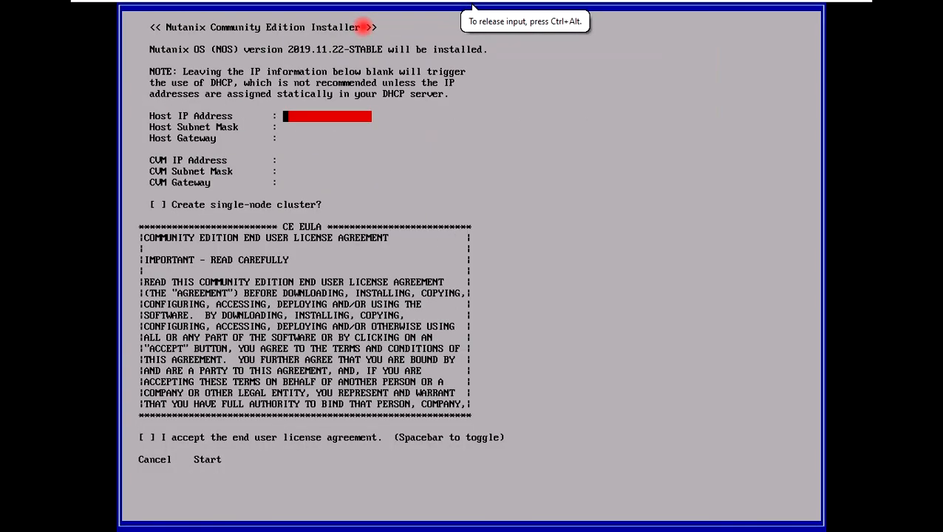
text(192.)
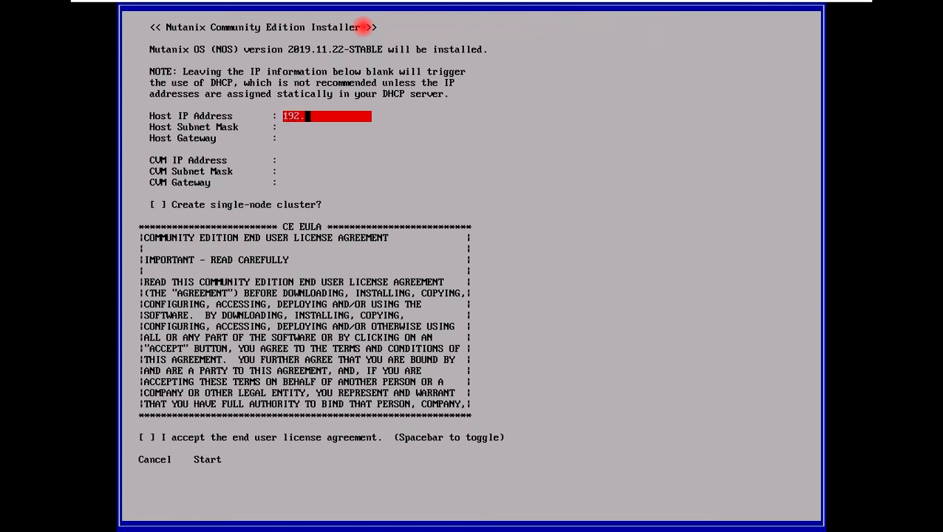
text(168.0.61)
key(Tab)
text(2)
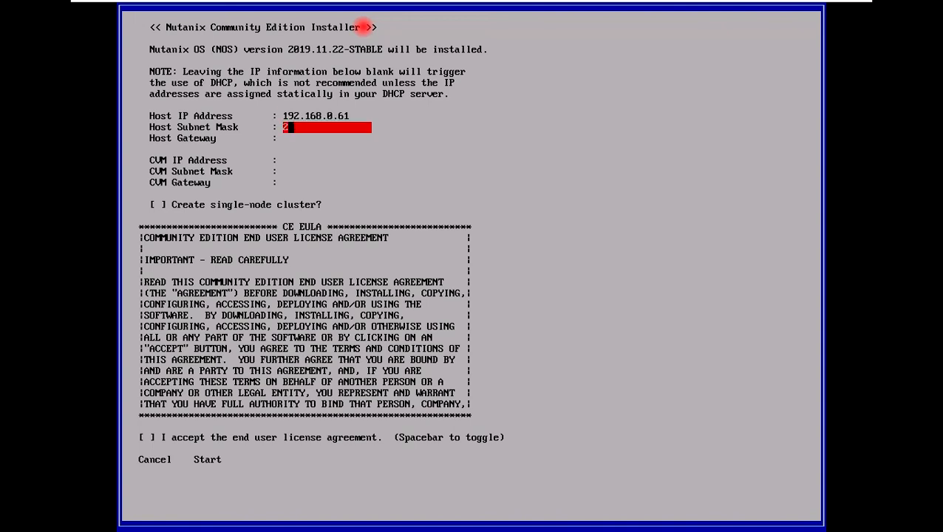
text(55.255.255.0)
key(Tab)
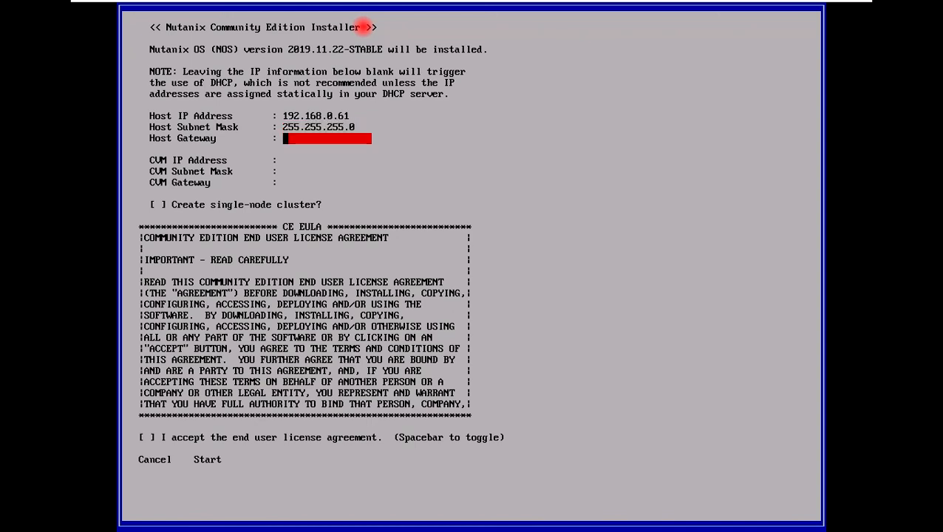
text(192.168.0.1)
Step: Enter CVM IP 192.168.0.62, mask 255.255.255.0 and gateway 192.168.0.1
key(Tab)
text(192.168)
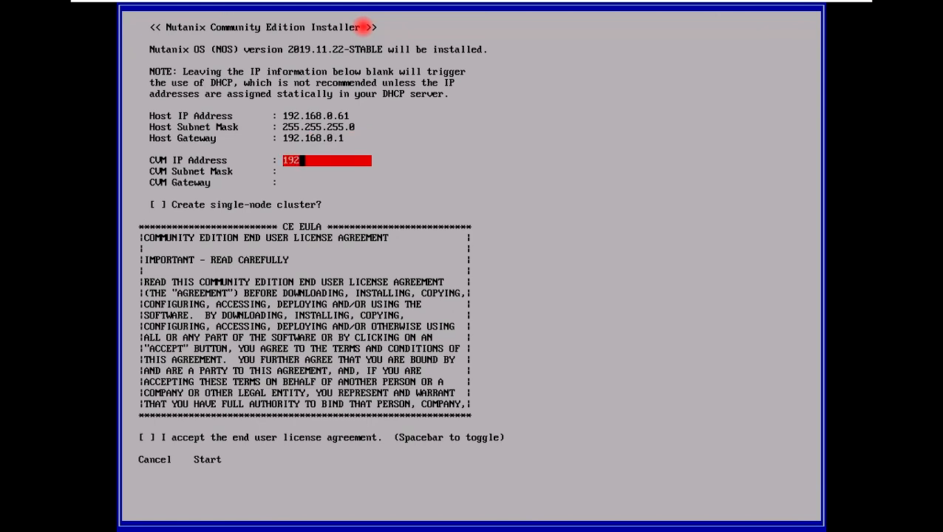
text(.0.62)
key(Down)
text(2)
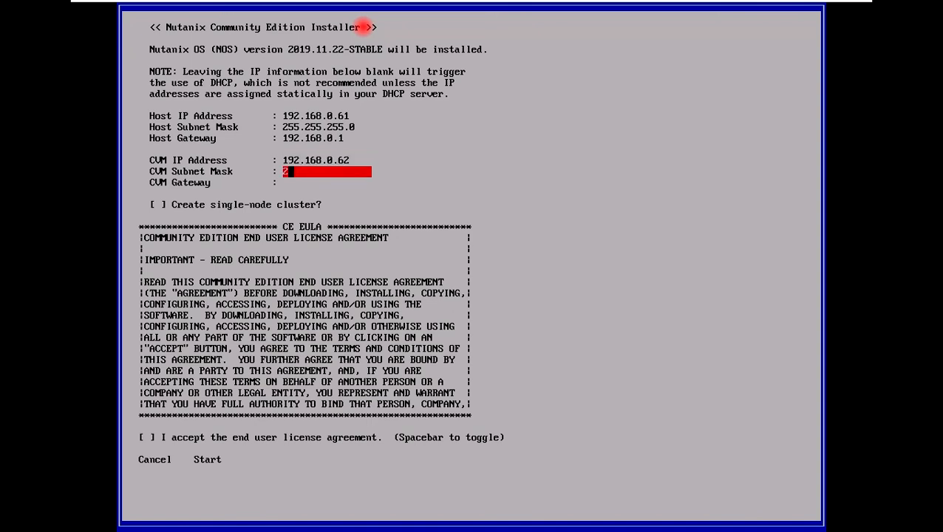
text(55.255.255.0)
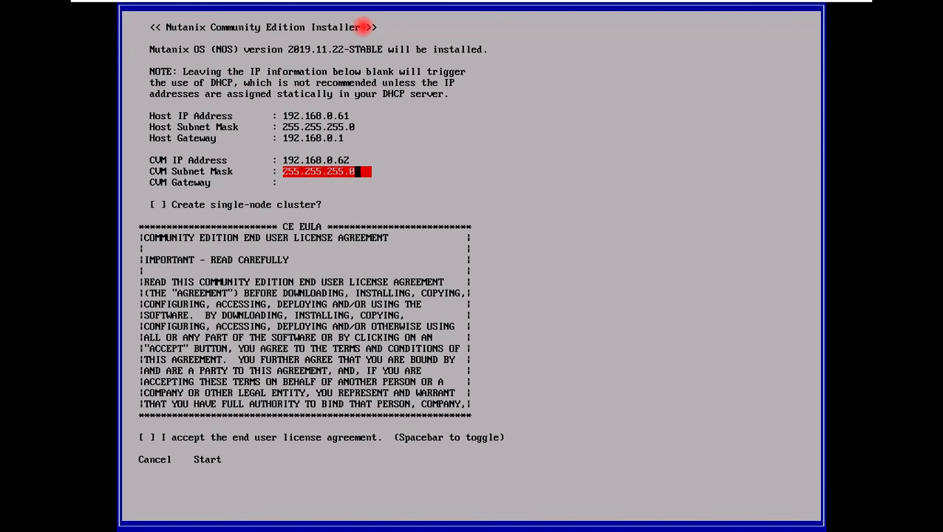
key(Tab)
text(192.)
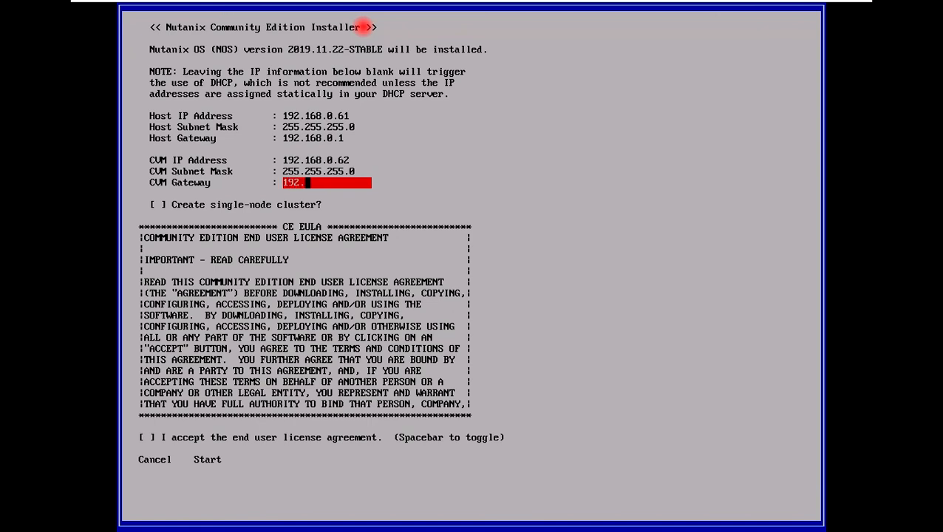
text(168.0.1)
Step: Enable 'Create single-node cluster' and set the DNS server to 8.8.8.8
key(Tab)
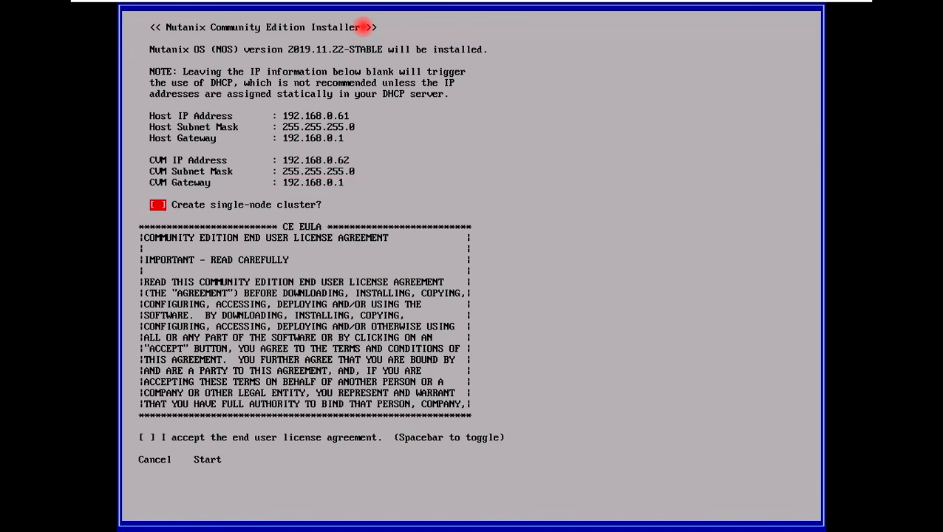
key(space)
key(Tab)
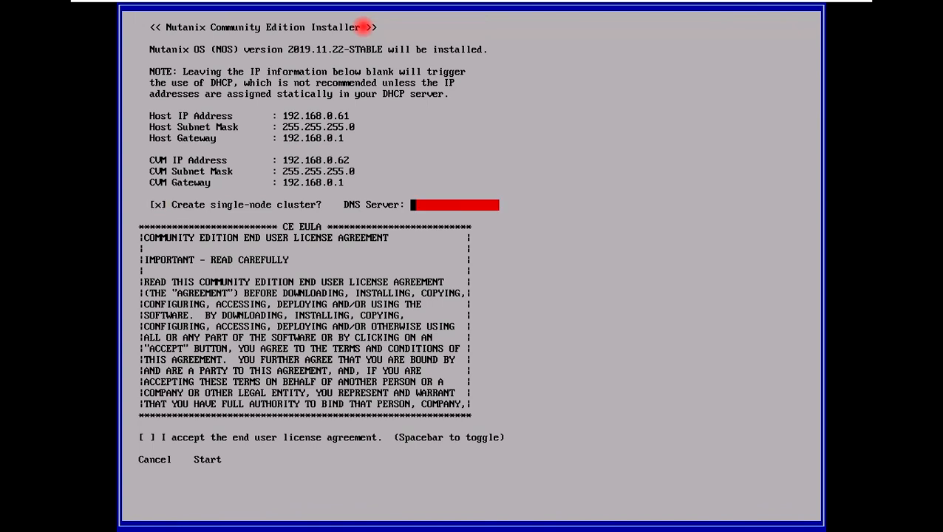
text(8.8.8.8)
Step: Read through and accept the EULA, then start the installation
key(Tab)
key(Down)
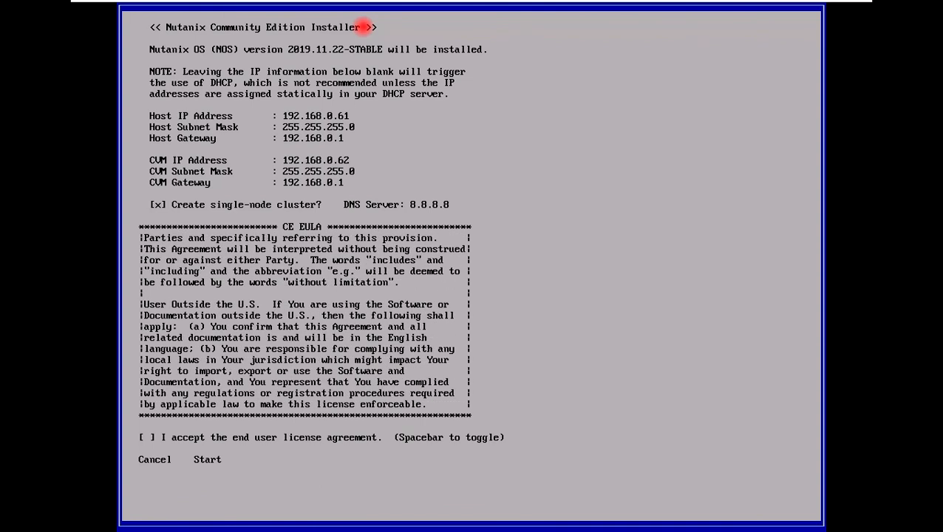
key(Tab)
key(Tab)
key(Tab)
key(Return)
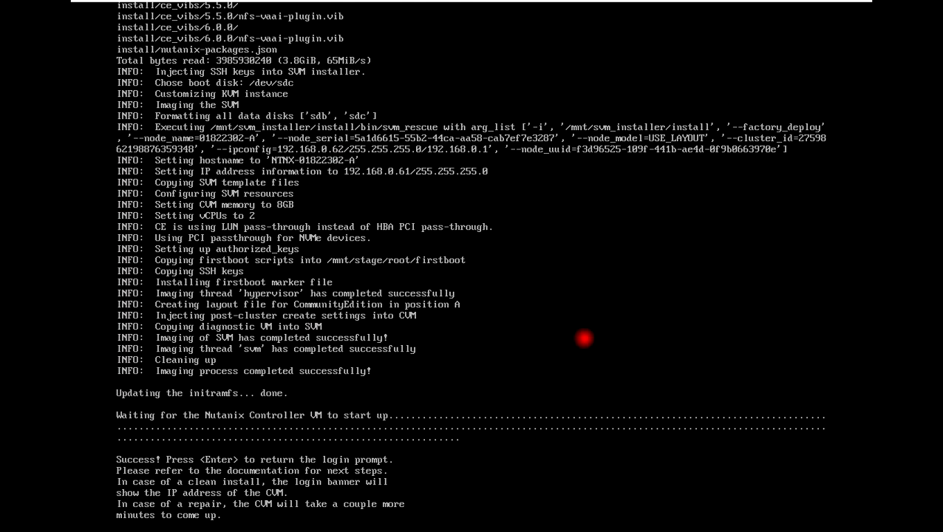
Step: After the Success message appears, return the console to the login prompt
key(Return)
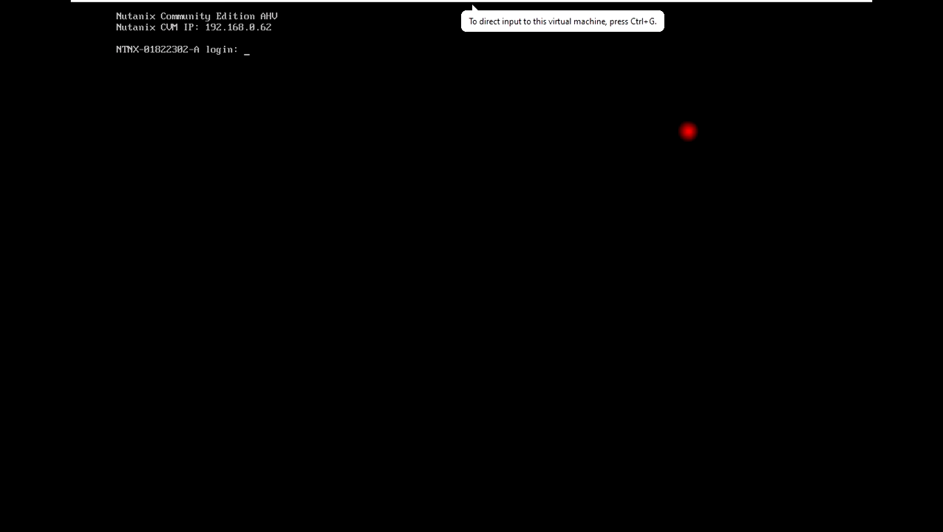
Step: Exit full-screen view of the NTNXVM01 console and minimize VMware Workstation
mouse_move(395, 5)
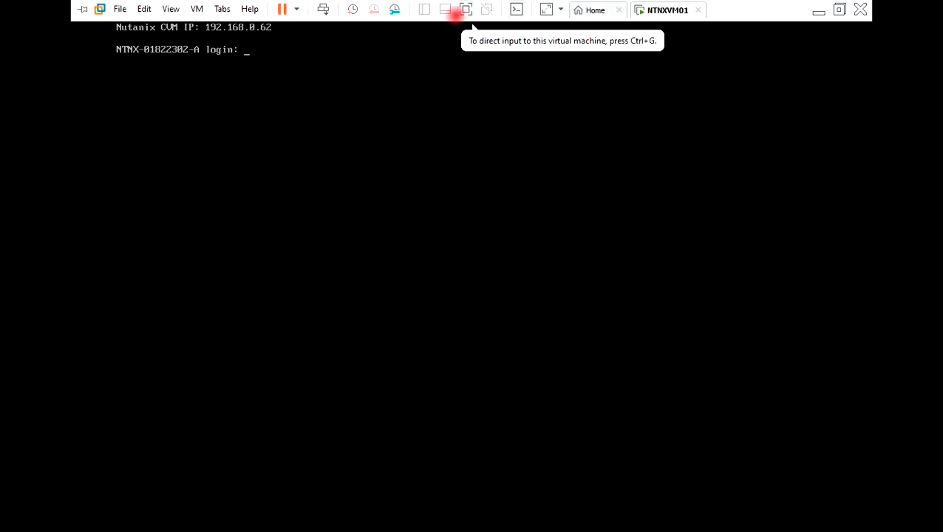
click(464, 6)
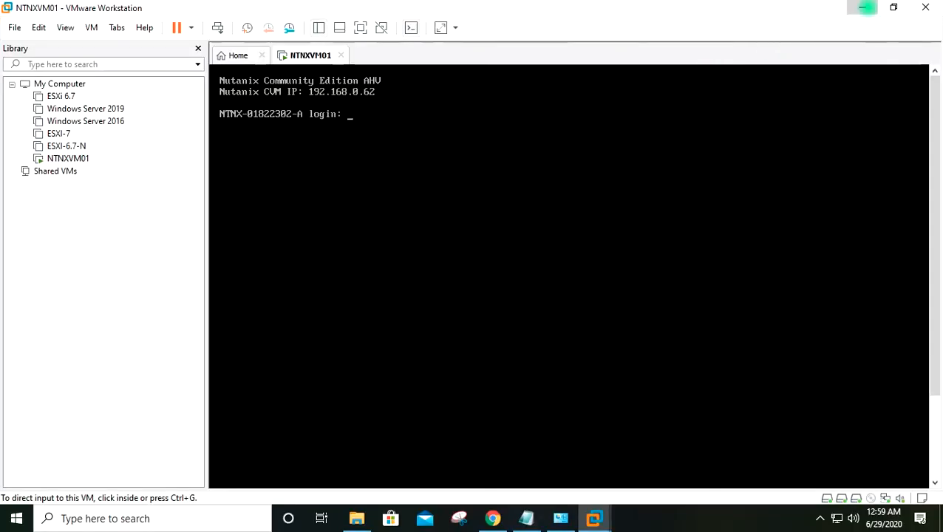
click(861, 7)
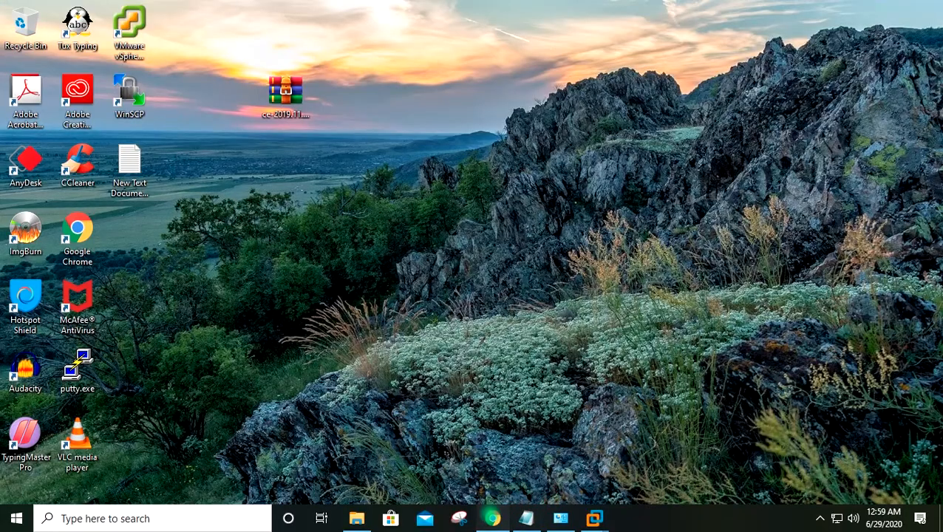
Step: In Chrome, open the Prism web console at 192.168.0.62 in a new tab
click(494, 517)
click(519, 11)
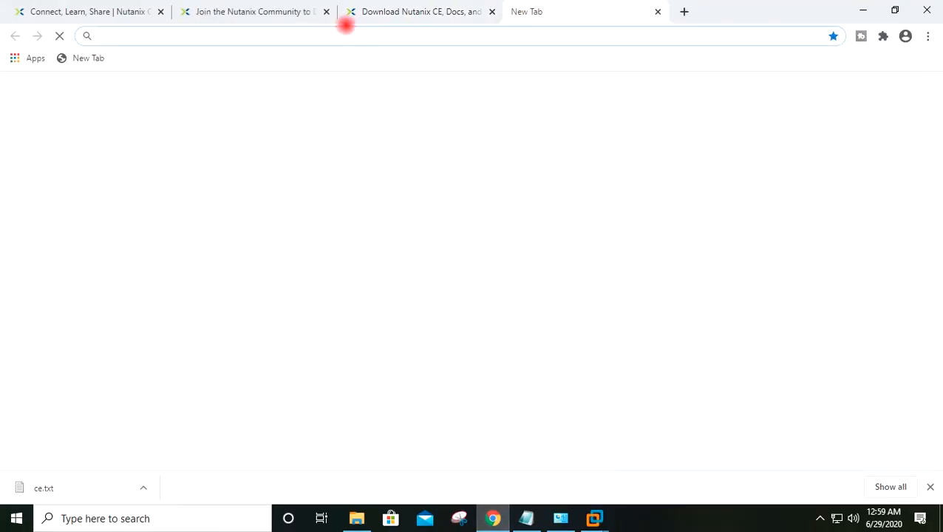
click(326, 11)
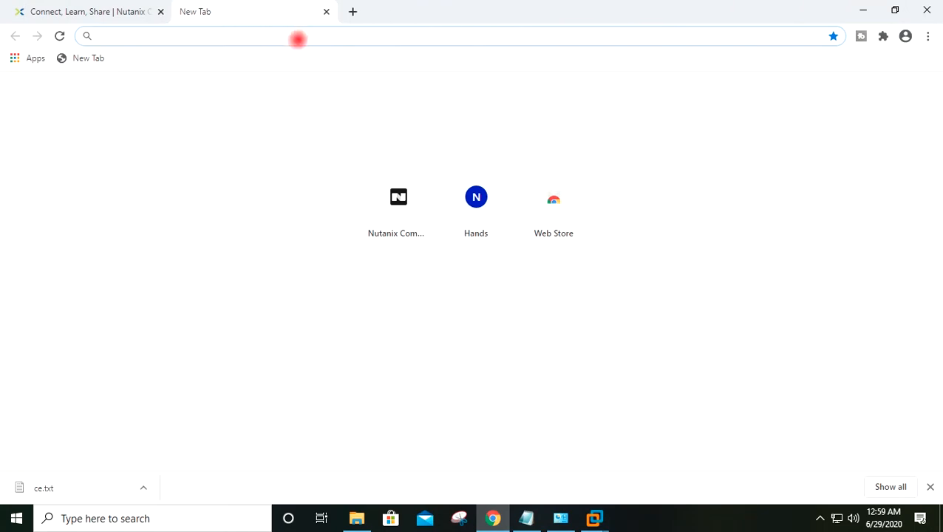
text(192.)
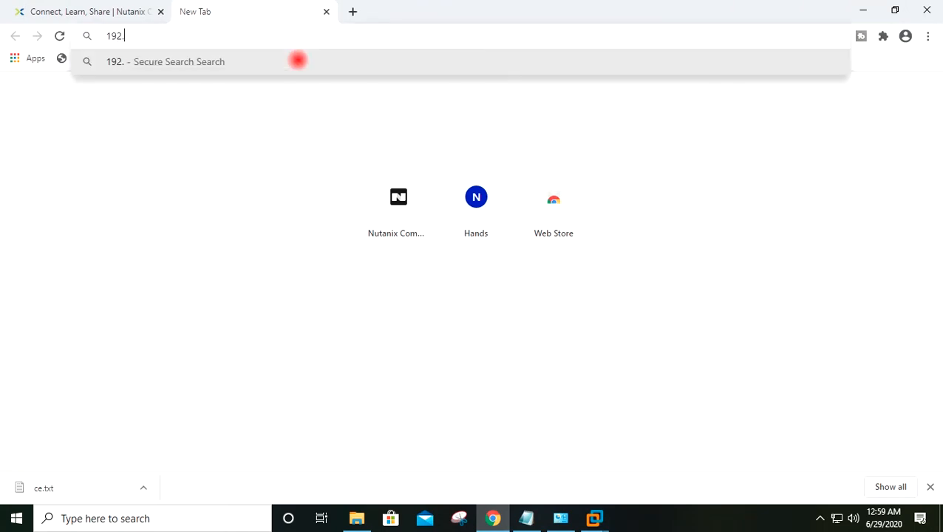
text(168.0)
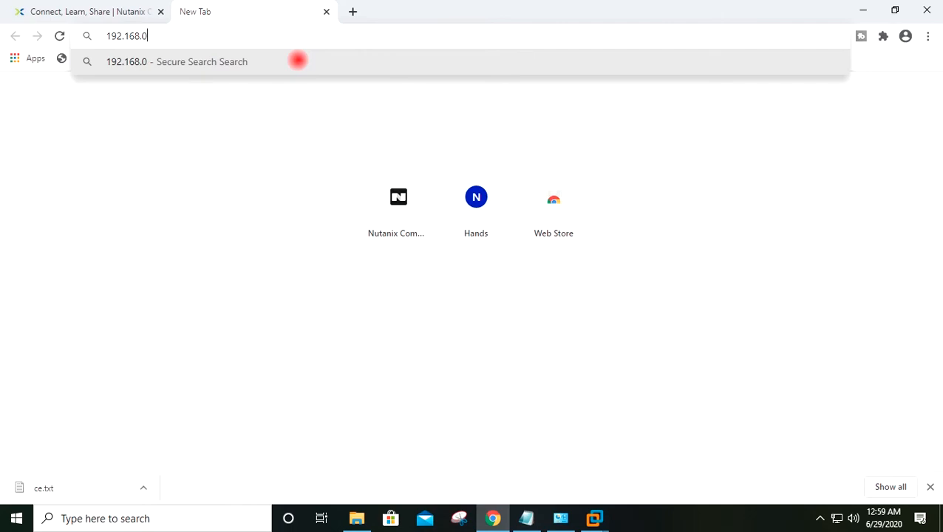
text(.62)
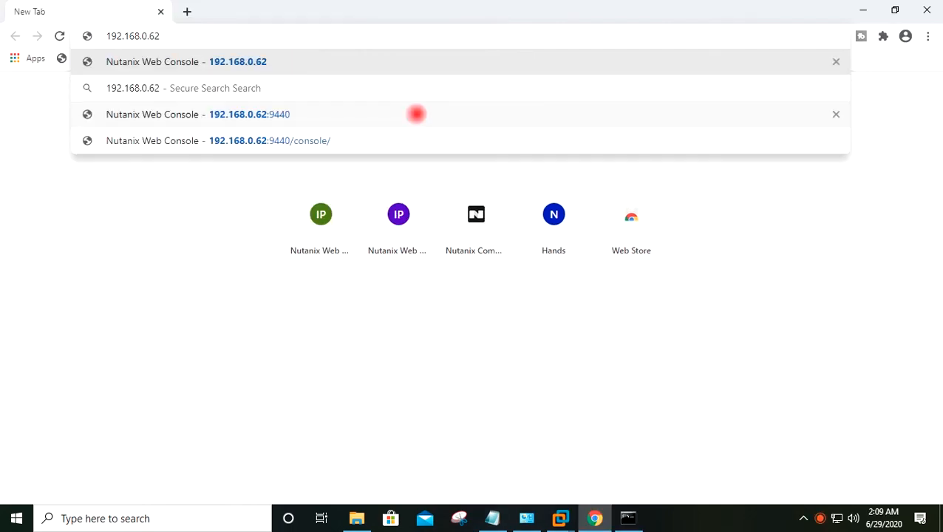
click(417, 112)
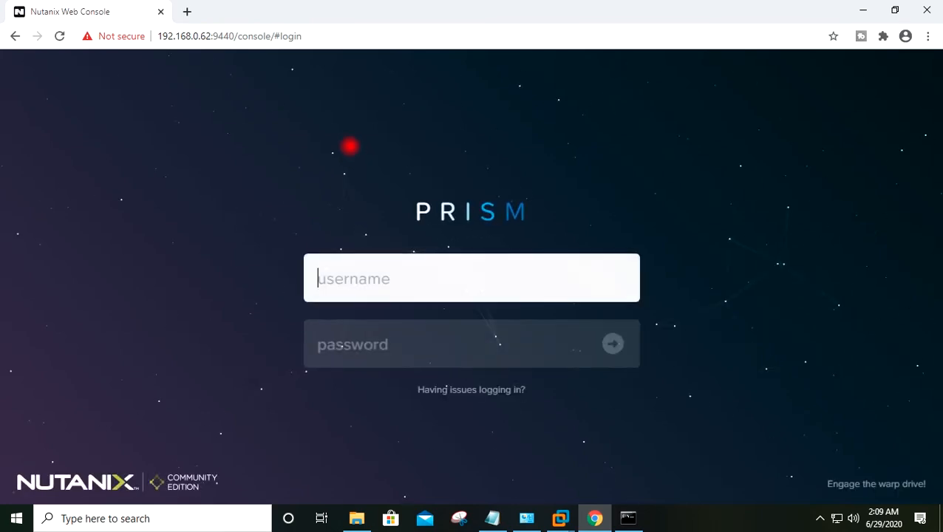
Step: Log in to Prism as admin with the default admin password
text(admin)
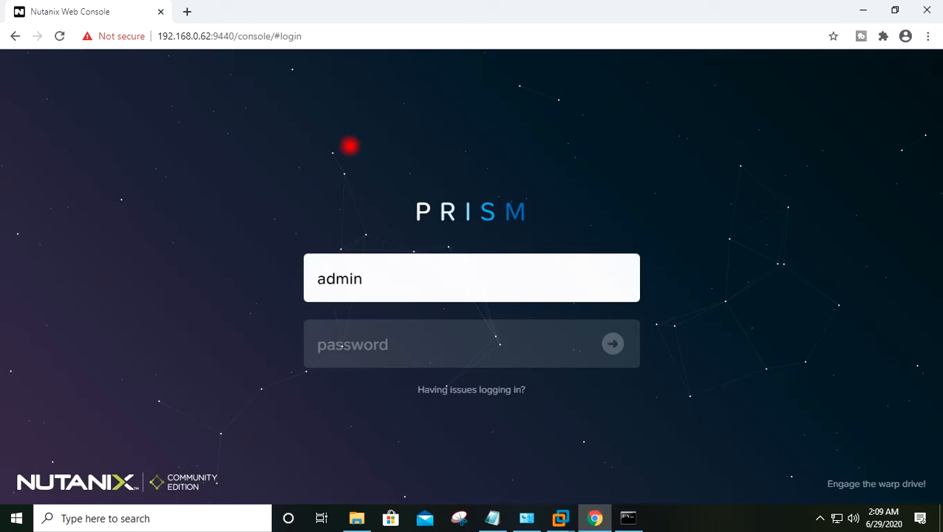
key(Tab)
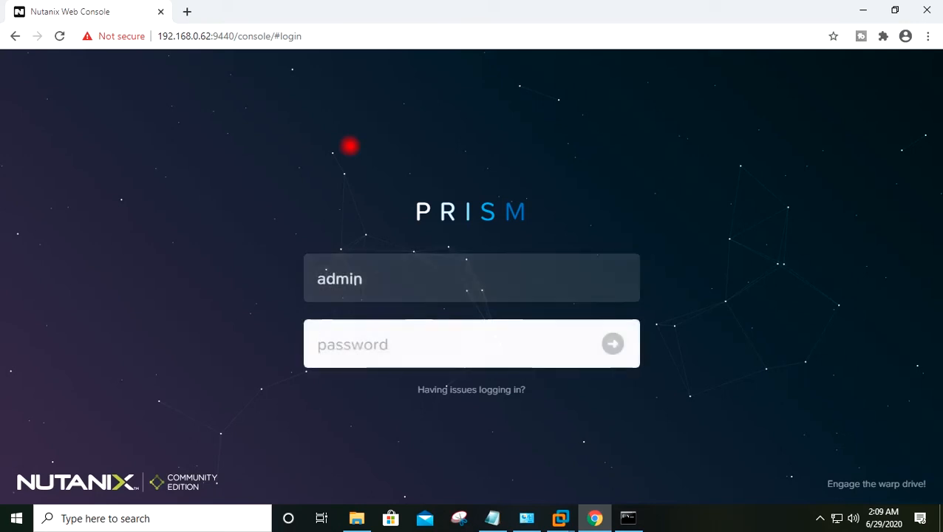
text(nut)
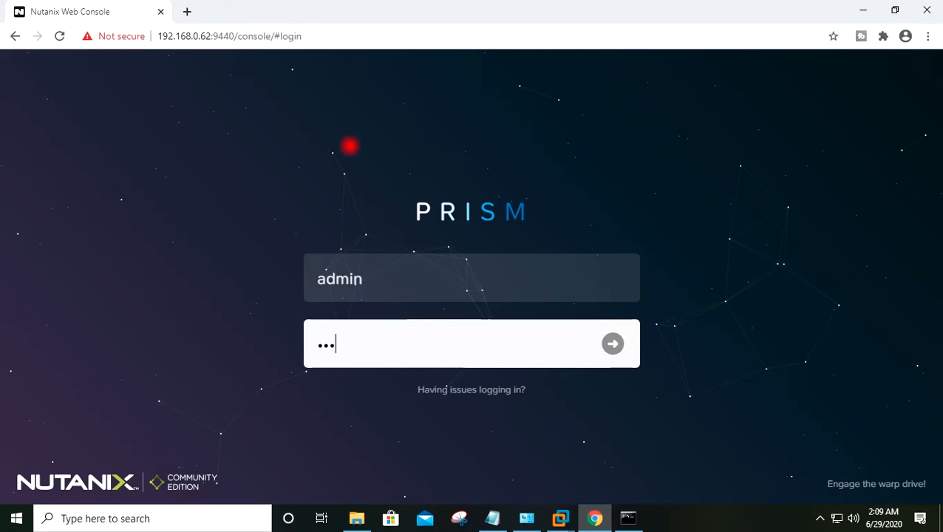
key(BackSpace)
key(BackSpace)
key(BackSpace)
text(nutanix/4u)
key(Return)
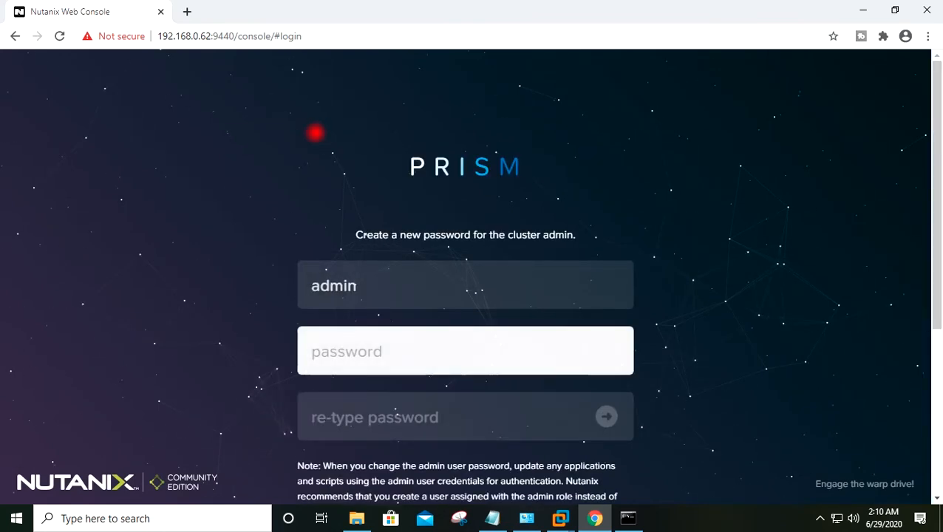
Step: Enter and confirm the new cluster admin password, then submit it
text(•••••••••••••)
key(Tab)
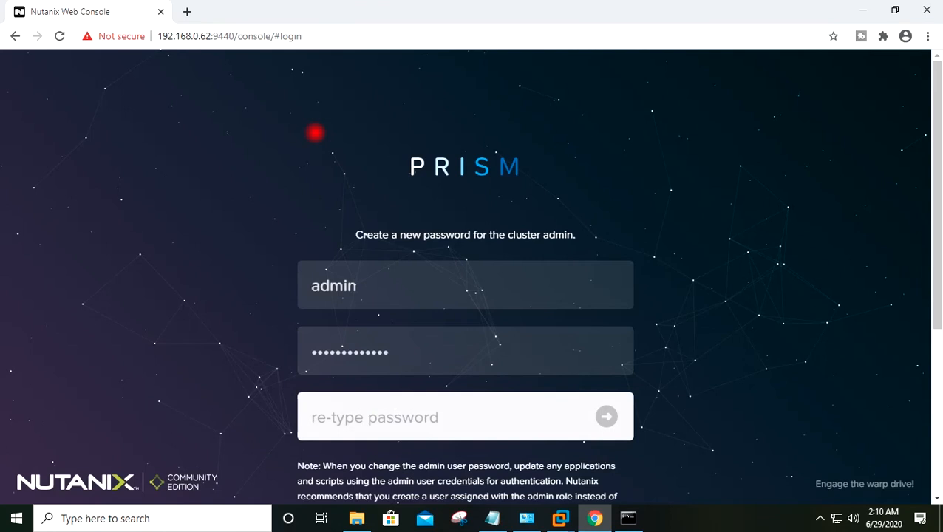
text(•••••••)
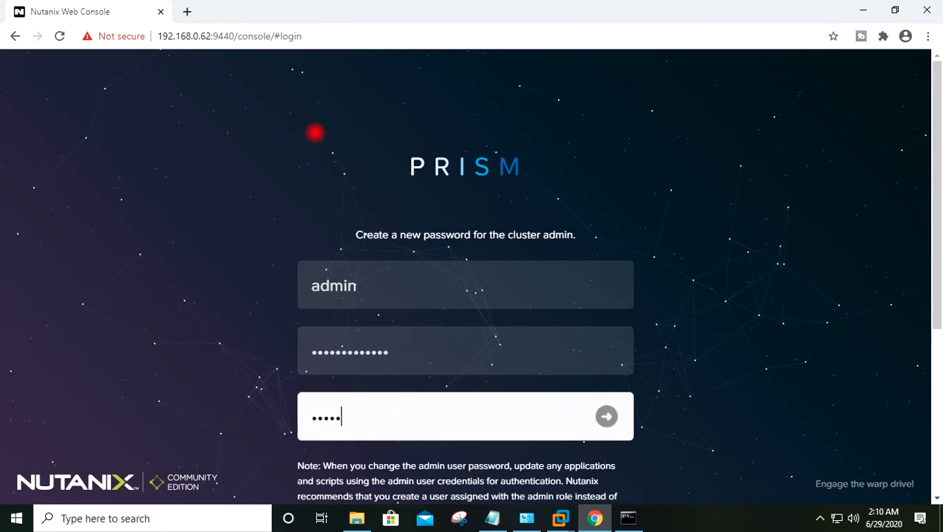
text(••••••)
key(Return)
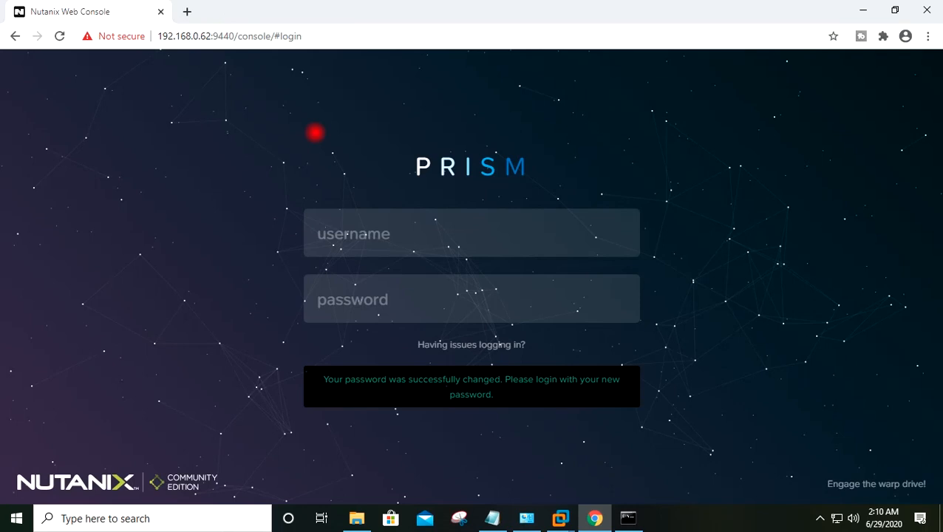
Step: Sign in to Prism with username admin and the new password
click(412, 221)
text(admin)
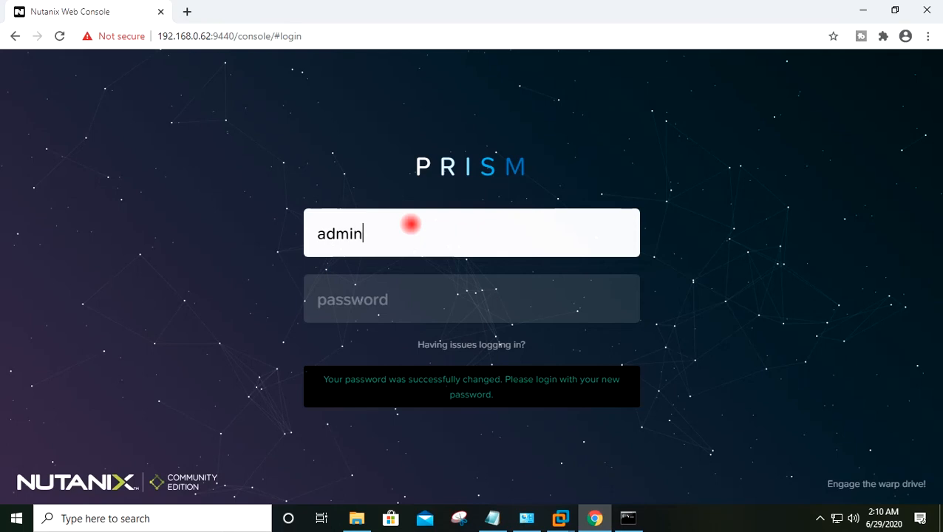
key(Tab)
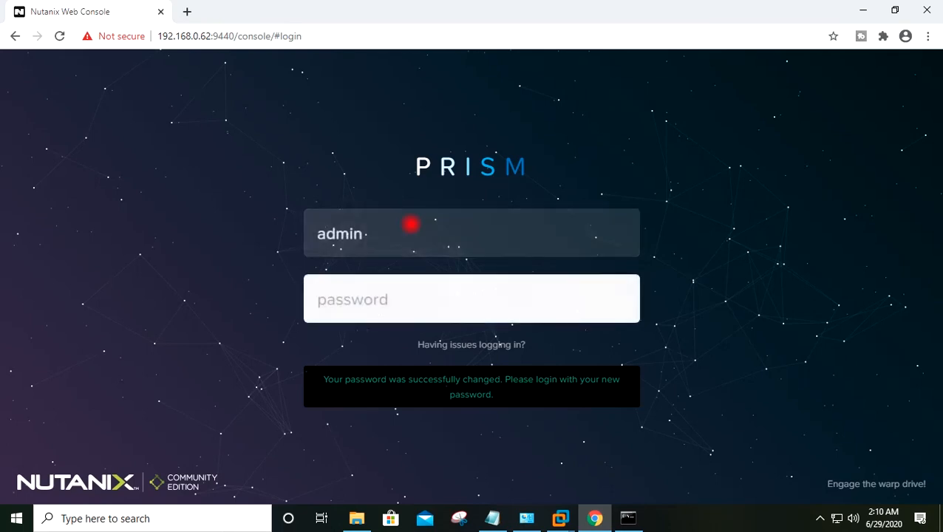
text(••••••••)
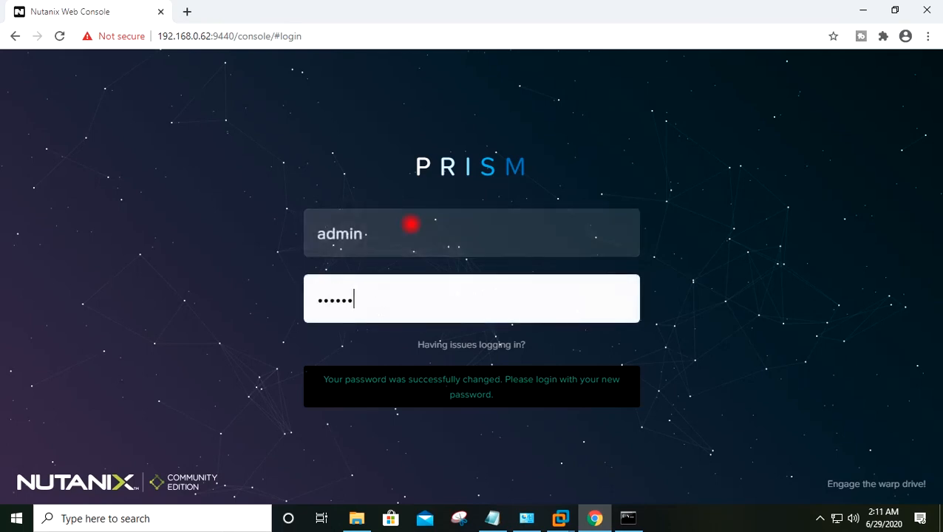
text(•••••)
key(Return)
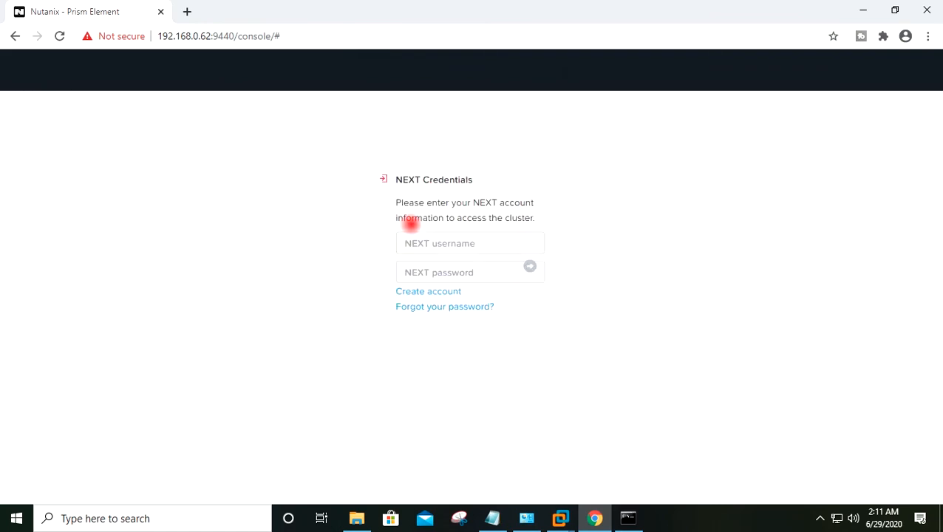
Step: Start filling in the NEXT username on the NEXT Credentials page
click(434, 236)
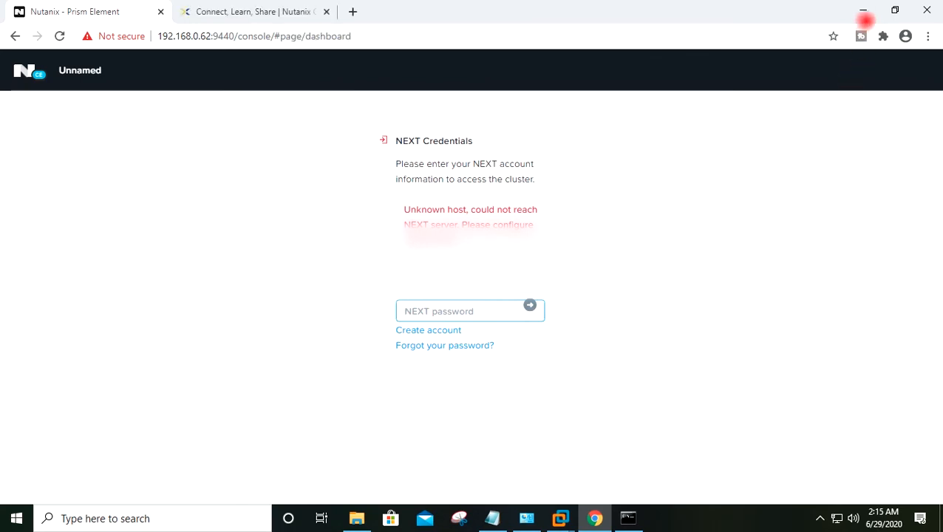
Step: Launch PuTTY from the desktop and connect via SSH to 192.168.0.62
click(862, 14)
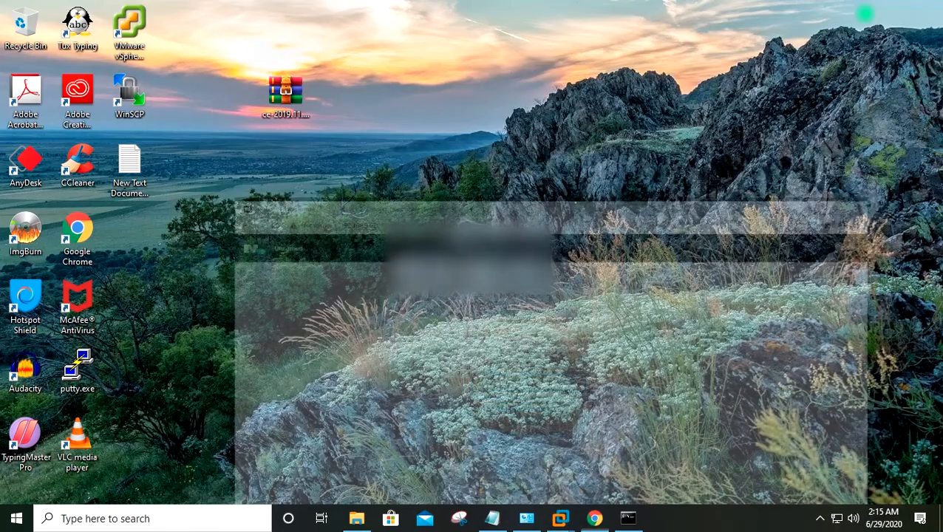
double_click(77, 369)
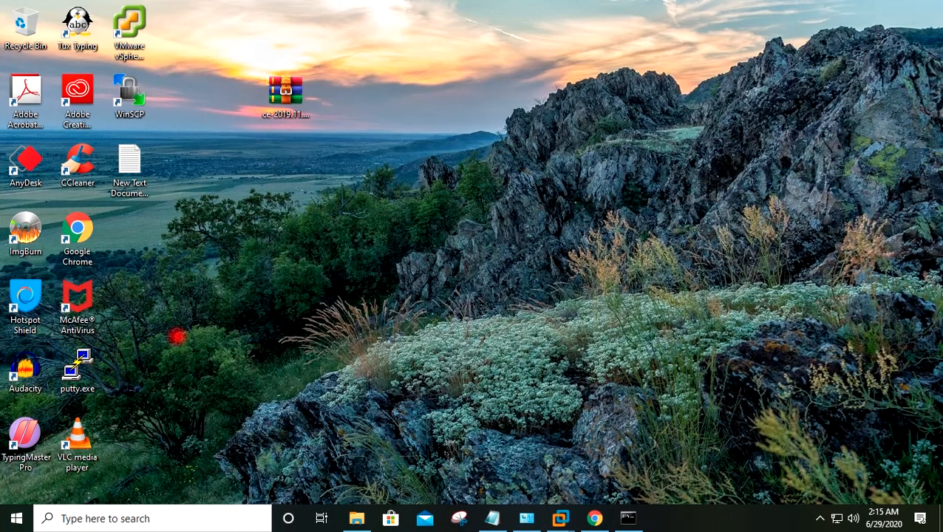
text(192.168.0.)
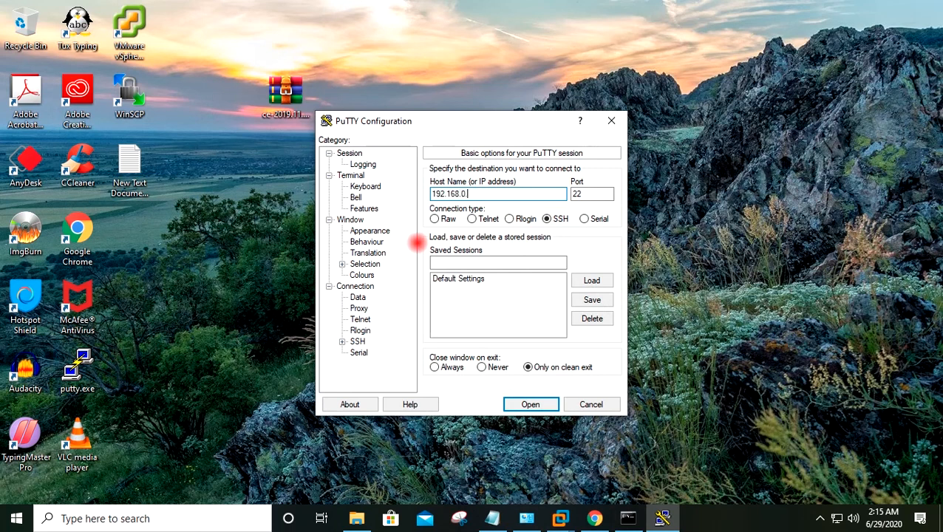
text(62)
key(Return)
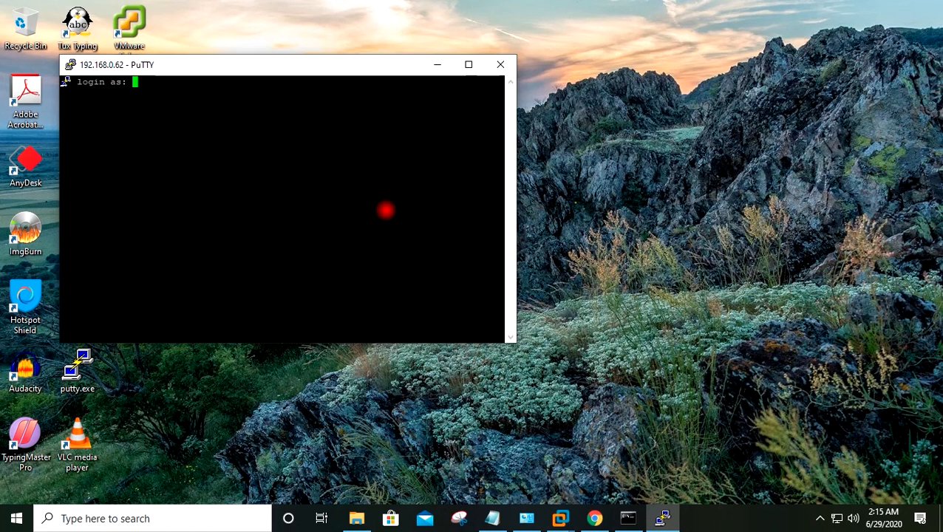
Step: Log in to the controller VM as admin with its password
text(admin)
key(Return)
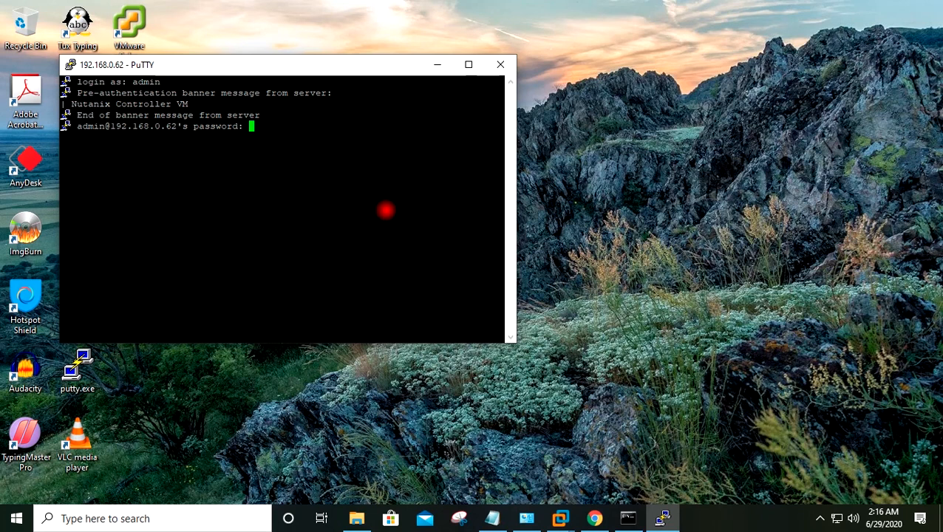
key(Return)
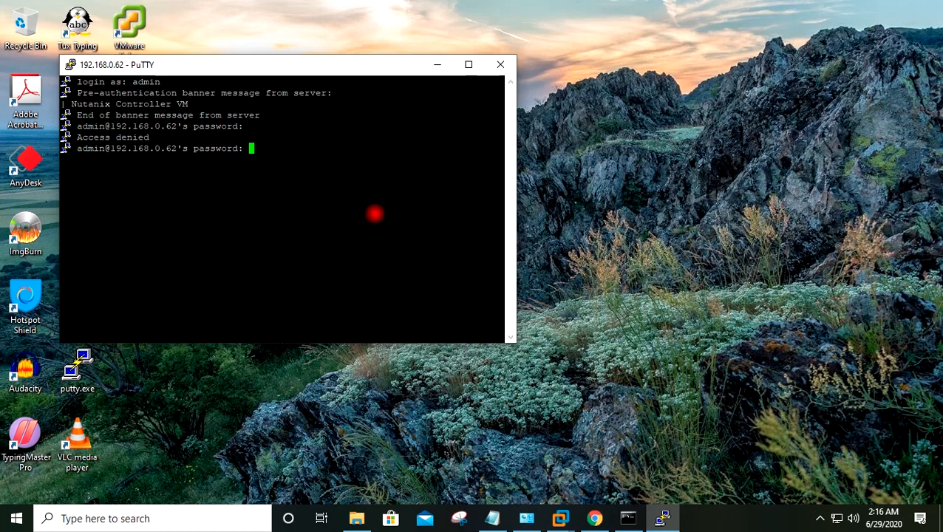
key(Return)
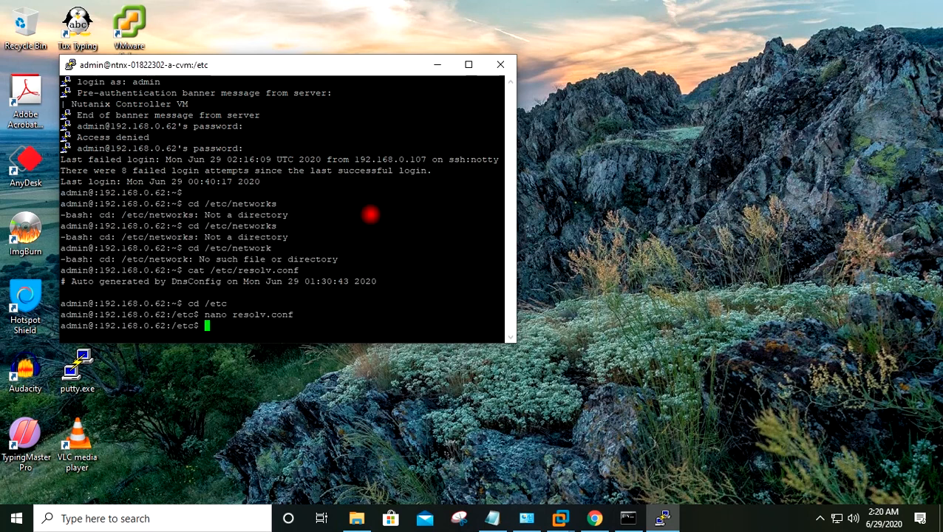
Step: Become root with sudo su, then open resolv.conf in nano
text(sudo su)
key(Return)
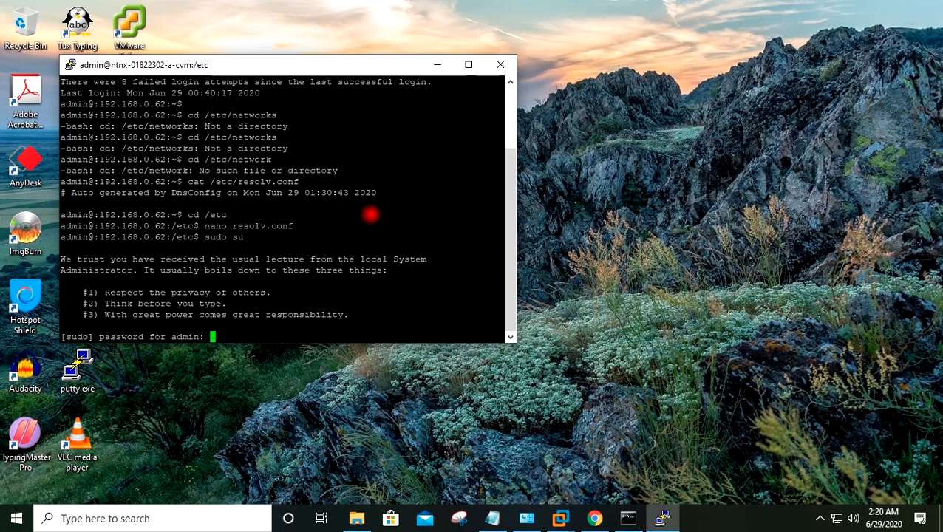
key(Return)
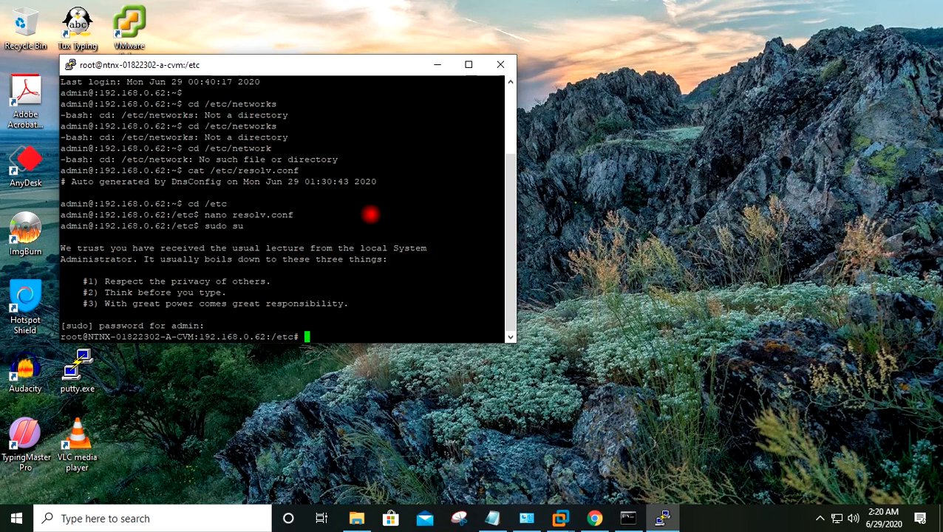
text(nano resolv.conf)
key(Return)
Step: Add a 'nameserver 8.8.8.8' line to resolv.conf, save it, and exit nano
key(Right)
key(Right)
key(Right)
key(Right)
key(Right)
key(Right)
key(Right)
key(Right)
key(Right)
key(Right)
key(Right)
key(Right)
key(Right)
key(Right)
key(Right)
key(Right)
key(Right)
key(Right)
key(Right)
key(Right)
key(Right)
key(Right)
key(Right)
key(Right)
key(Right)
key(Right)
key(Right)
key(Right)
key(Right)
key(Right)
key(Right)
key(Right)
key(Right)
key(Right)
key(Right)
key(Right)
key(Right)
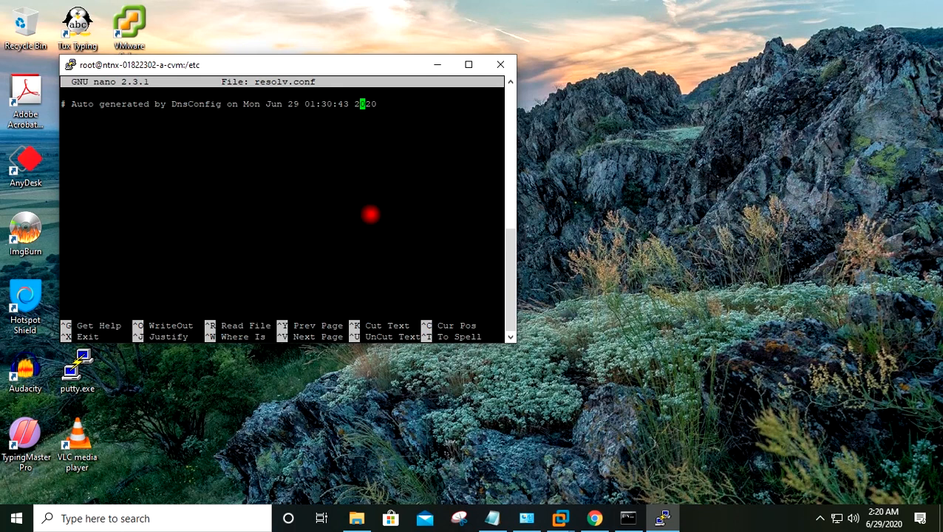
key(Right)
key(Return)
text(nameserer)
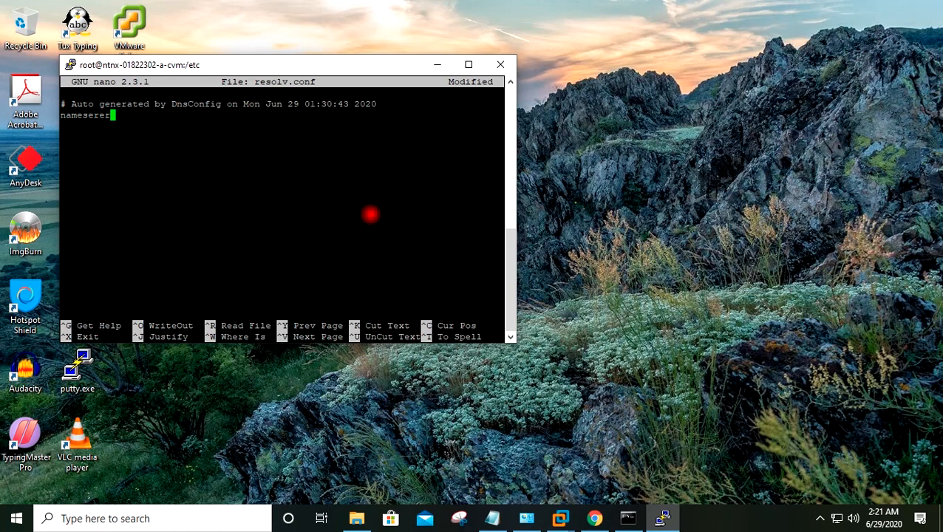
key(BackSpace)
key(BackSpace)
text(ver 8.8.8.8)
key(ctrl+o)
key(Return)
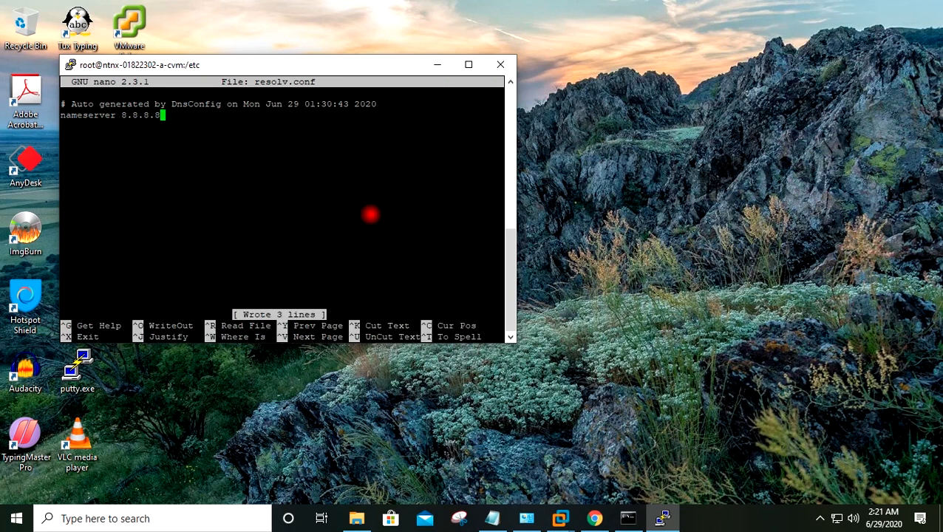
key(ctrl+x)
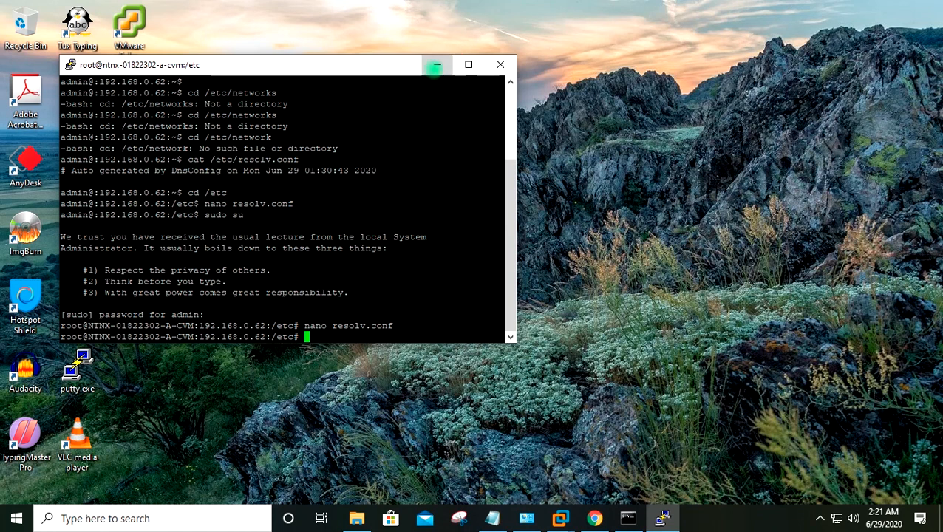
Step: Back in Chrome, enter the NEXT account password and submit the NEXT credentials
click(435, 65)
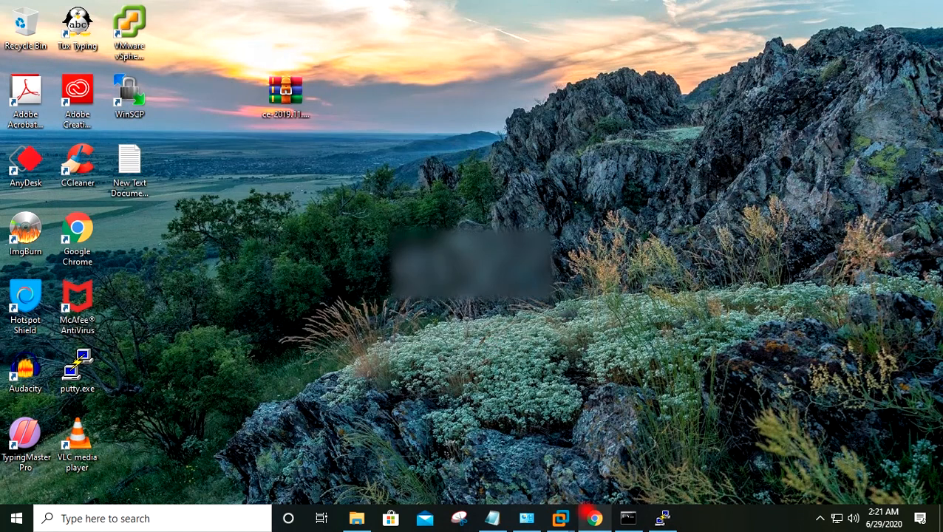
click(594, 518)
click(448, 311)
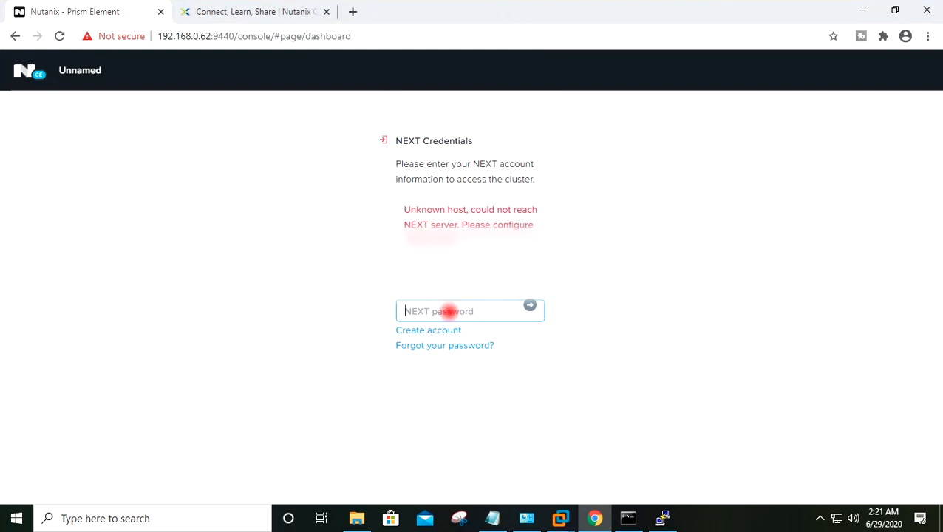
text(*****)
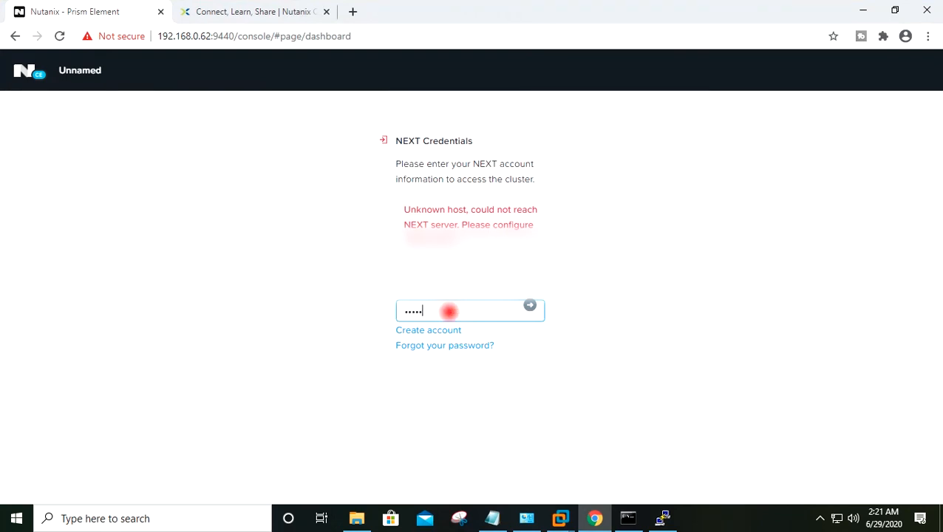
text(•••)
key(Return)
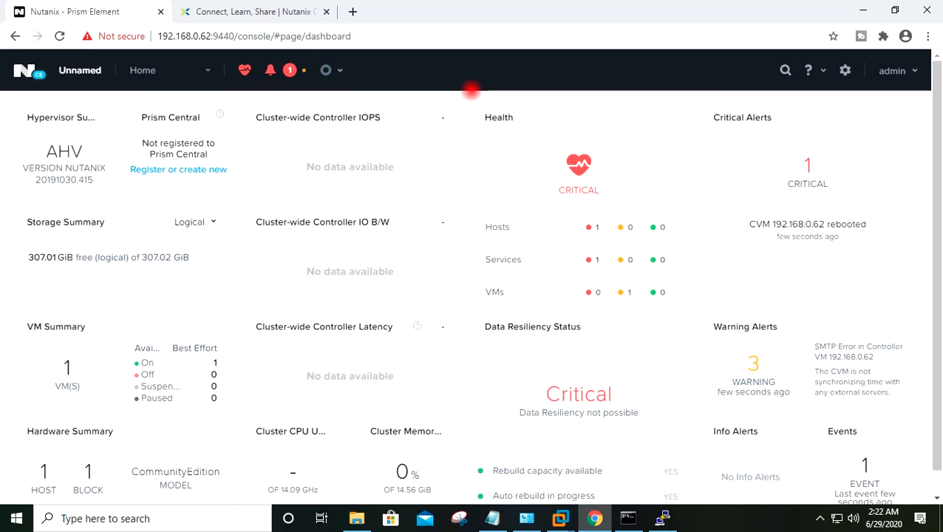
scroll(717, 149, down, 1)
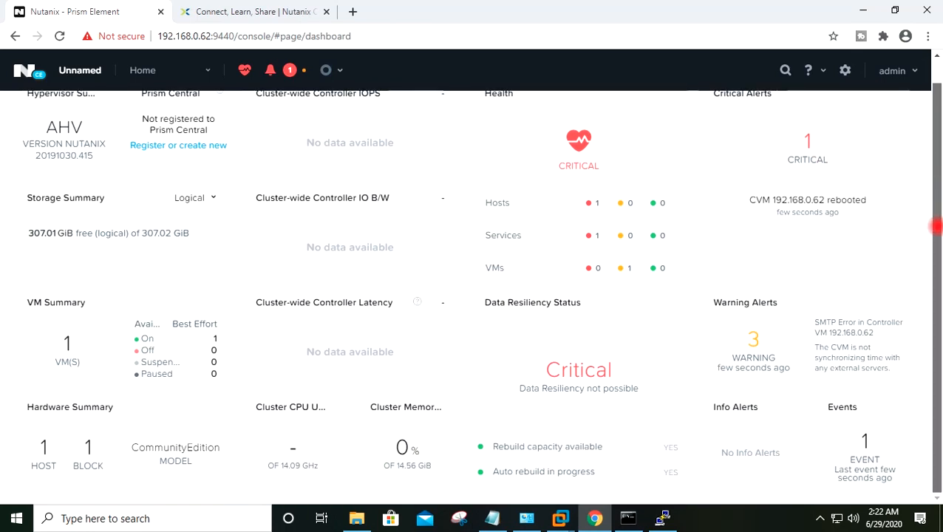
drag(934, 208, 926, 171)
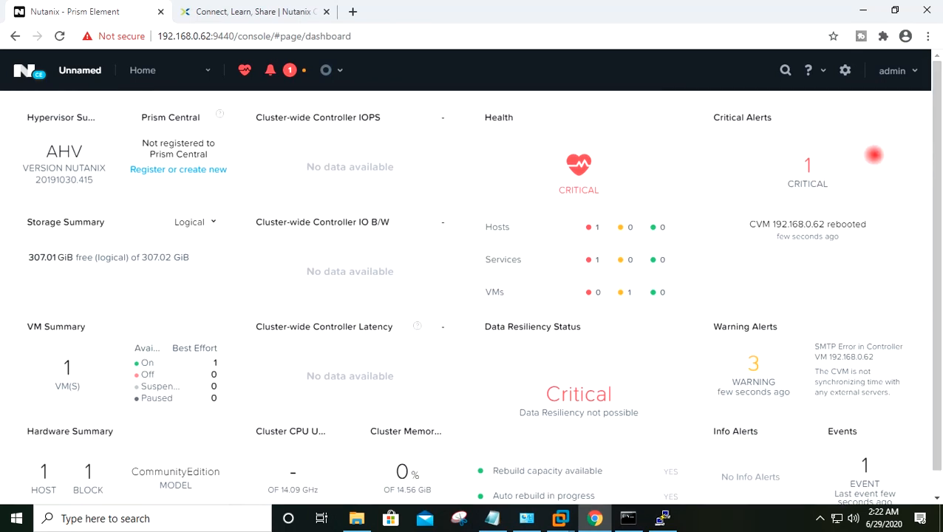